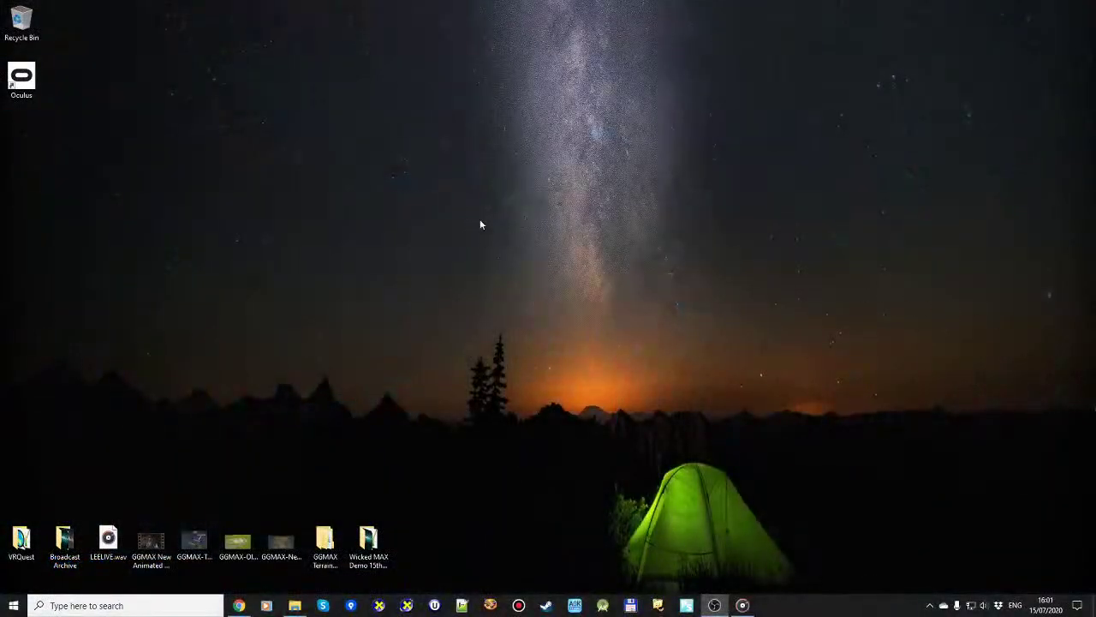
Step: Bring Chrome forward to show the game-guru.com home page promoting GameGuru MAX pre-orders
left_click(240, 605)
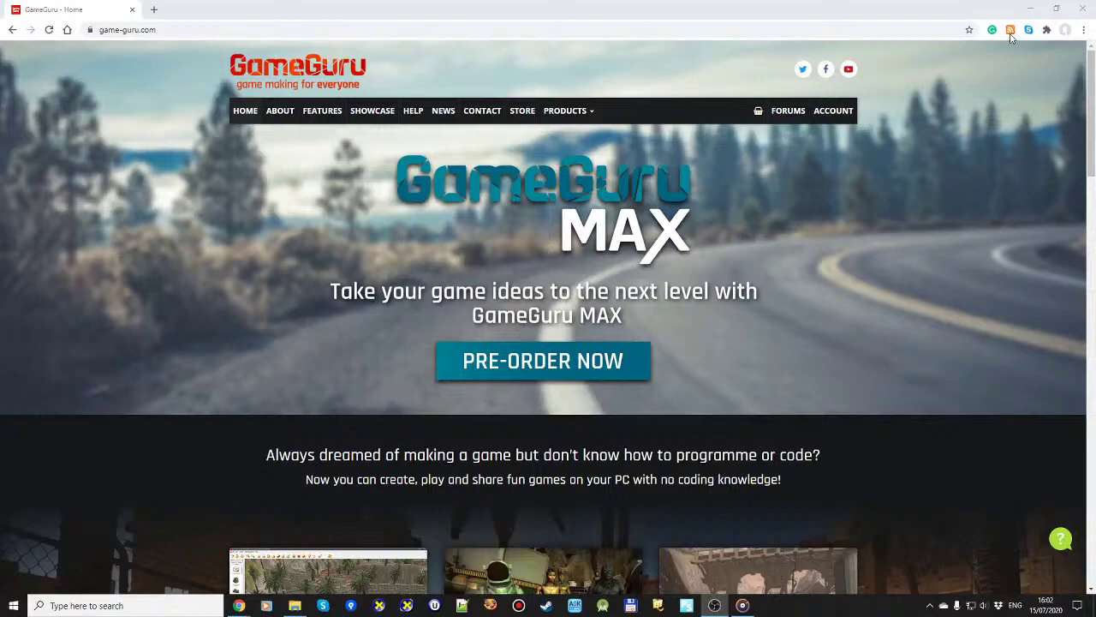
Step: Minimize Chrome and play the GGMAX New Animated Hands clip full screen in Movies & TV
left_click(1030, 8)
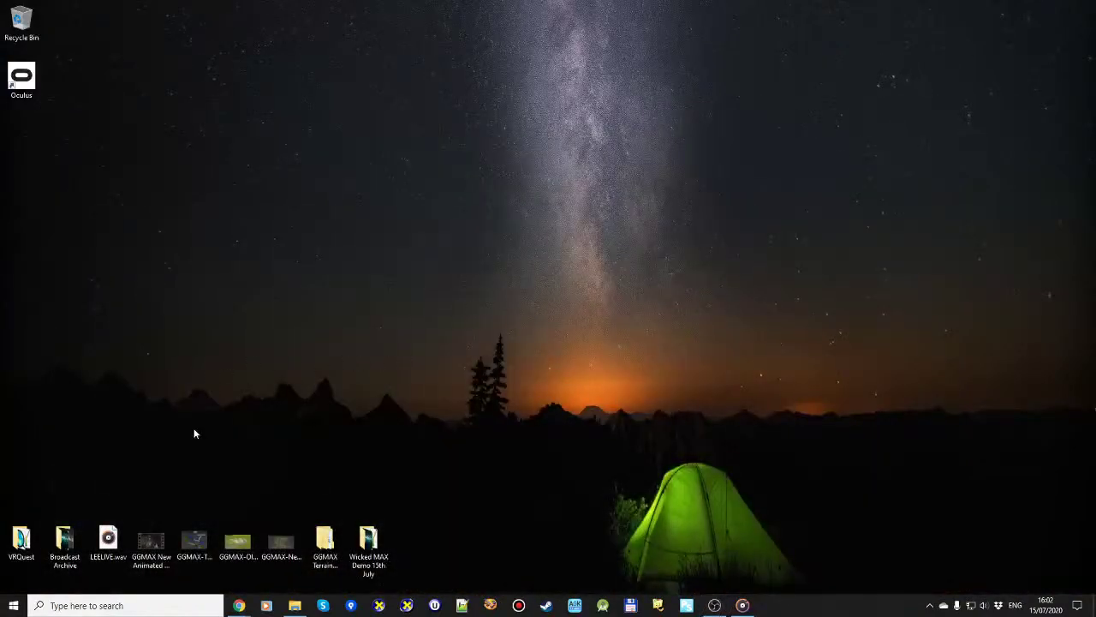
double_click(151, 542)
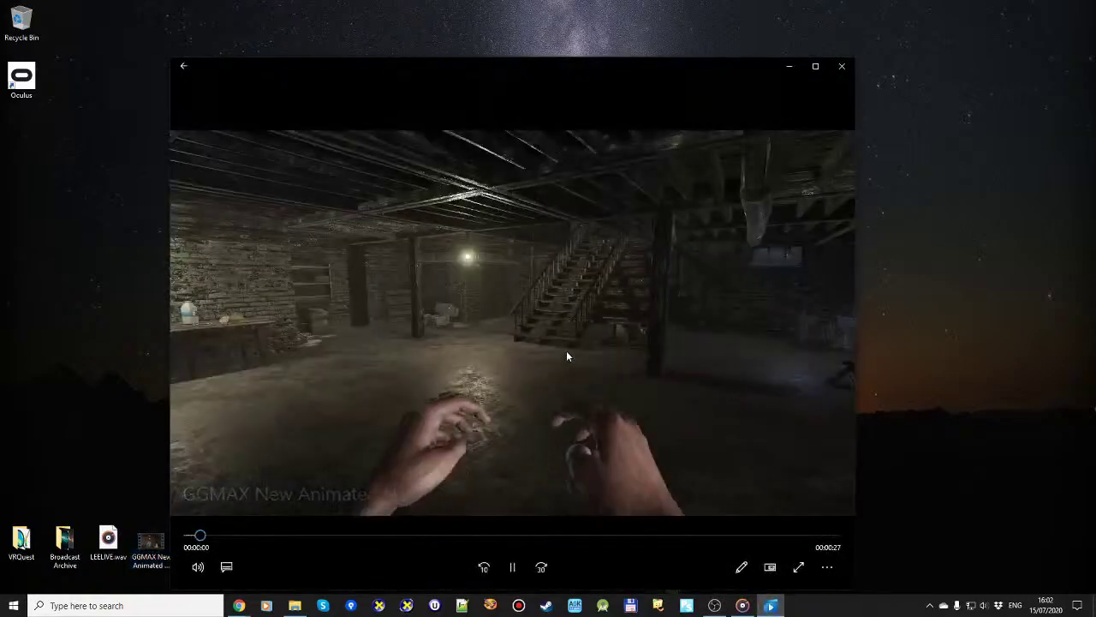
double_click(602, 304)
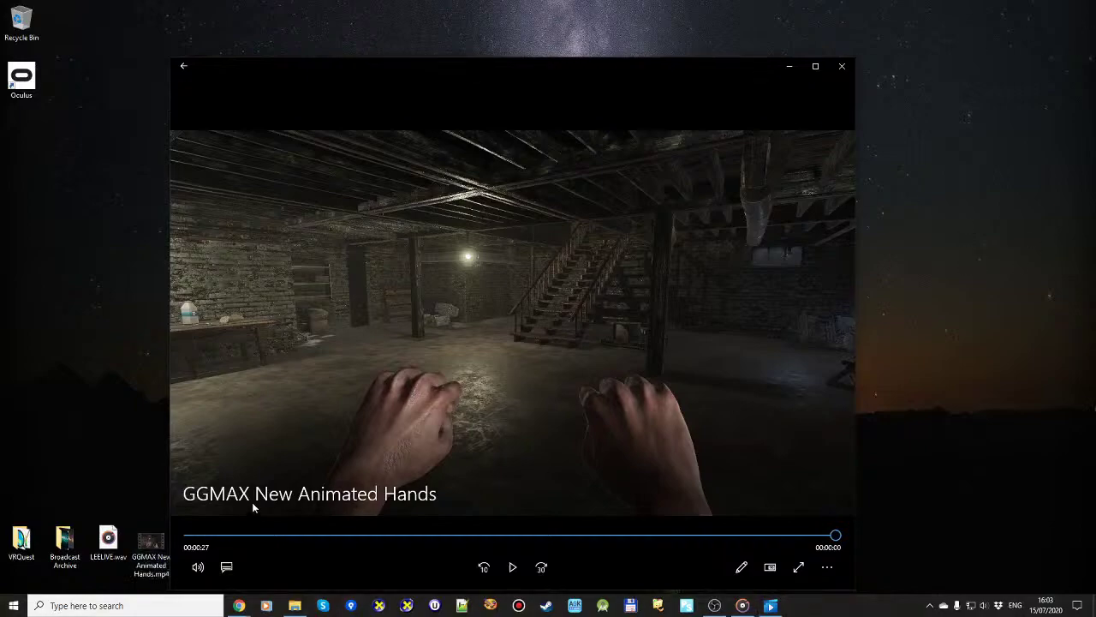
Step: Close the video, view GGMAX-TwistBones.jpg in Paint Shop Pro, then minimize it
left_click(841, 67)
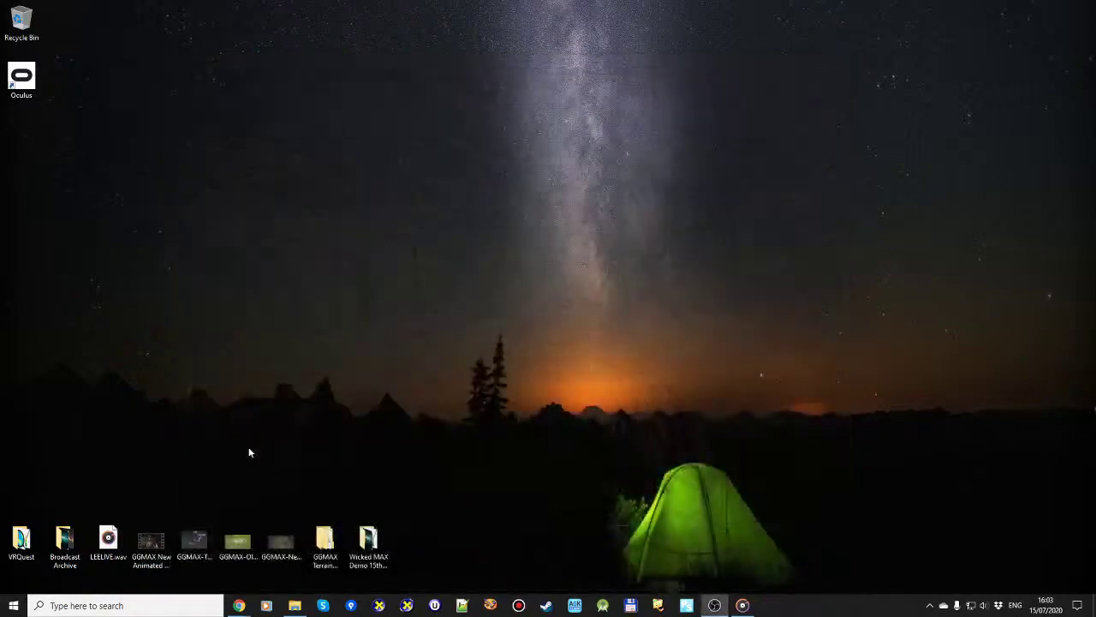
double_click(193, 546)
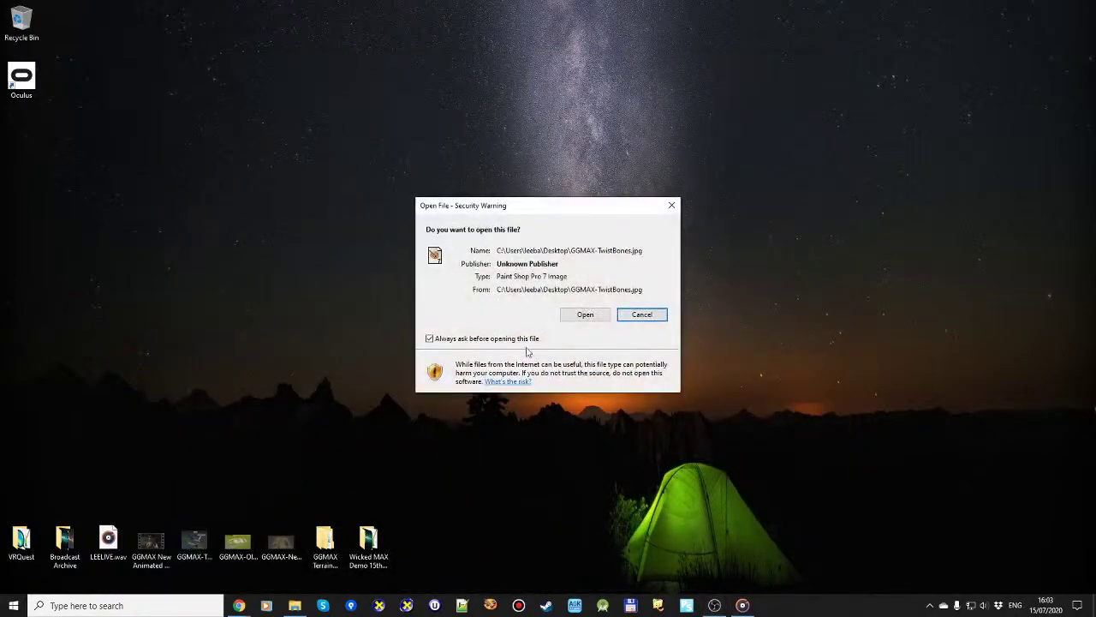
left_click(583, 313)
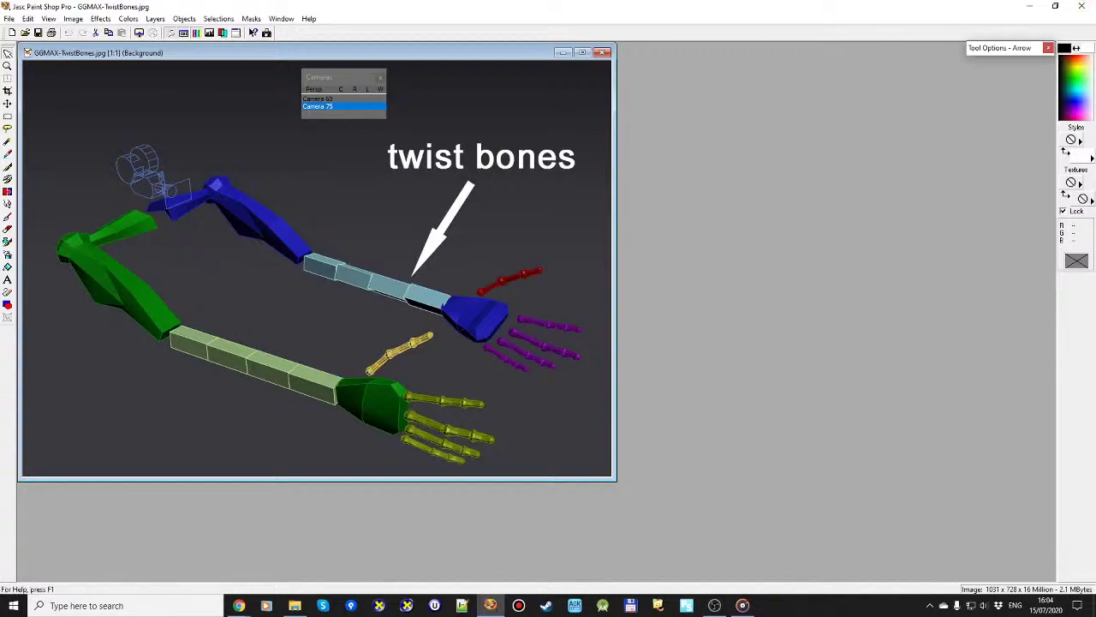
key("alt+Tab")
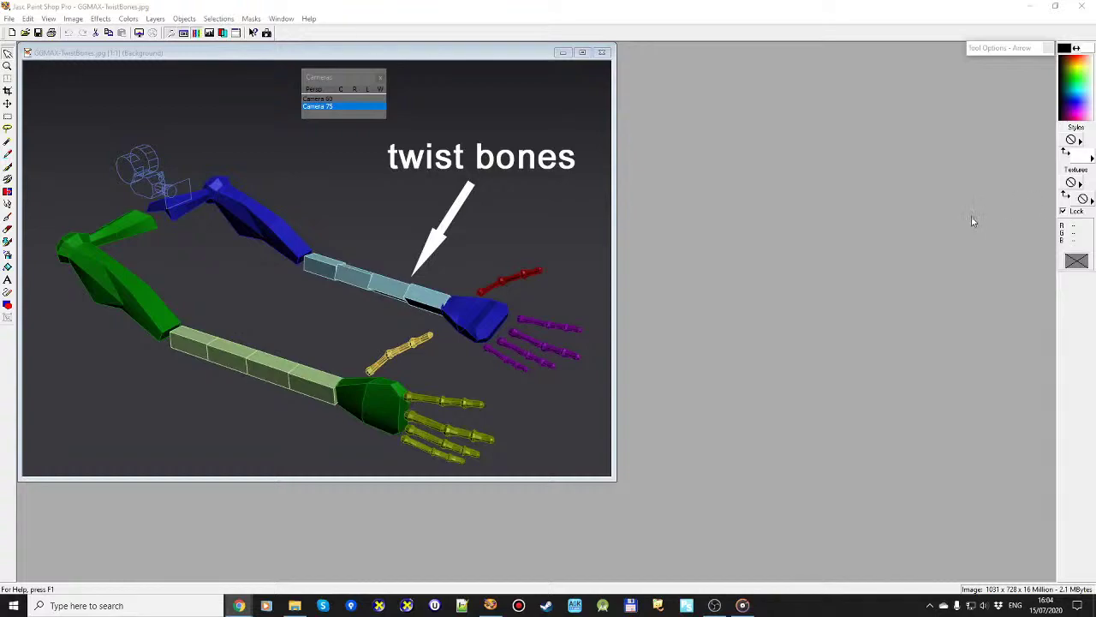
left_click(1032, 9)
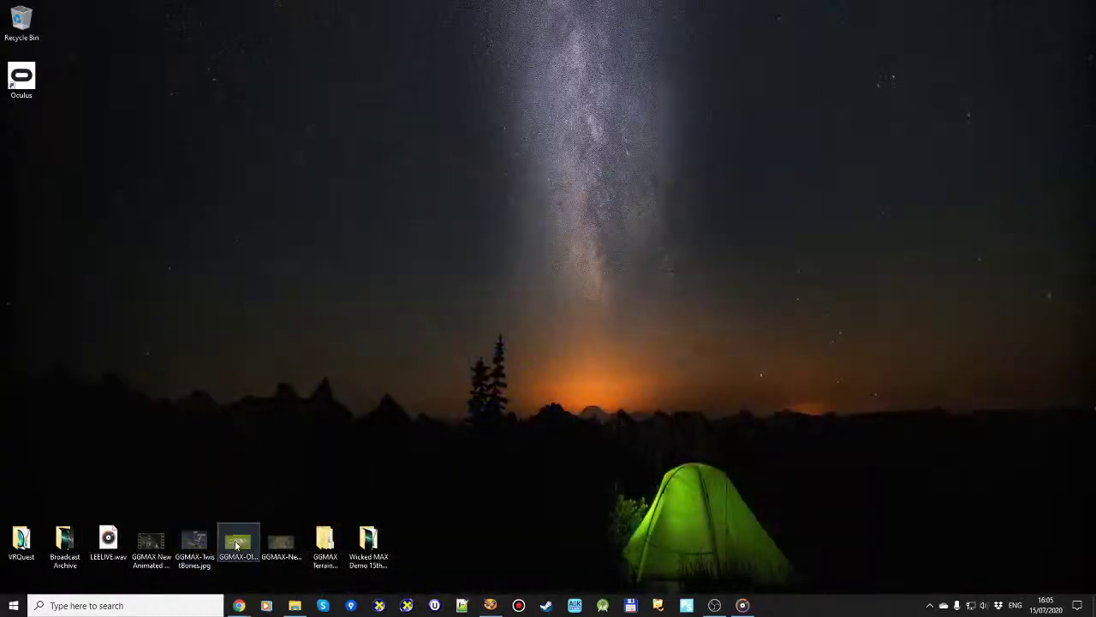
Step: Open GGMAX-OldTerrain.jpg in Paint Shop Pro past the security warning
double_click(236, 545)
left_click(582, 314)
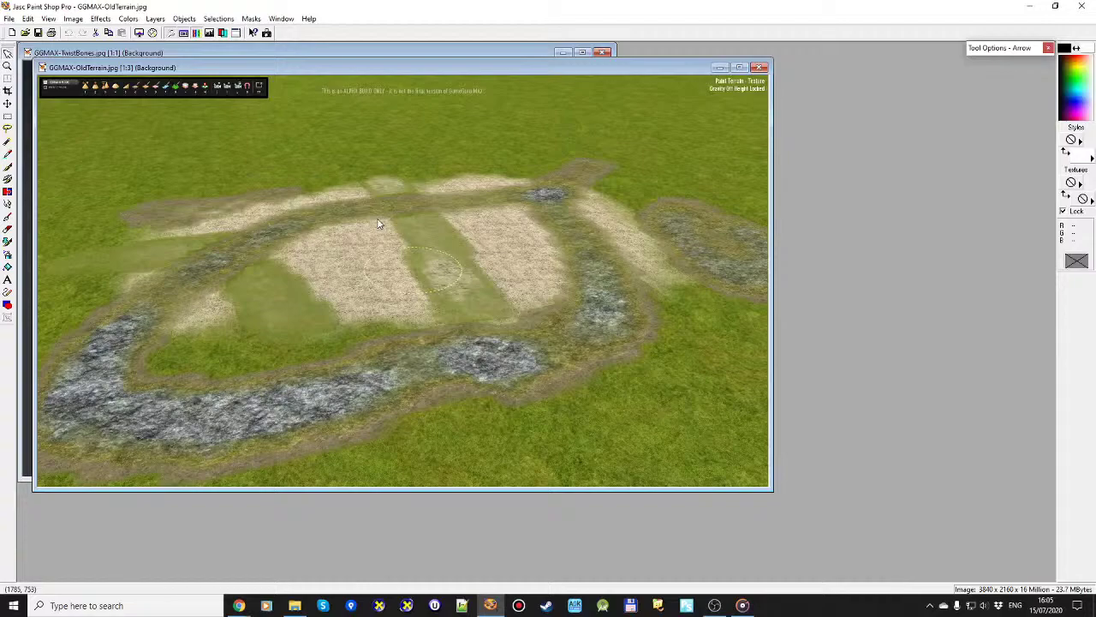
left_click(295, 605)
Step: View GGMAX-NewTerrain.png in Paint Shop Pro, then hide all windows to the desktop
left_click(1034, 6)
left_click(1035, 6)
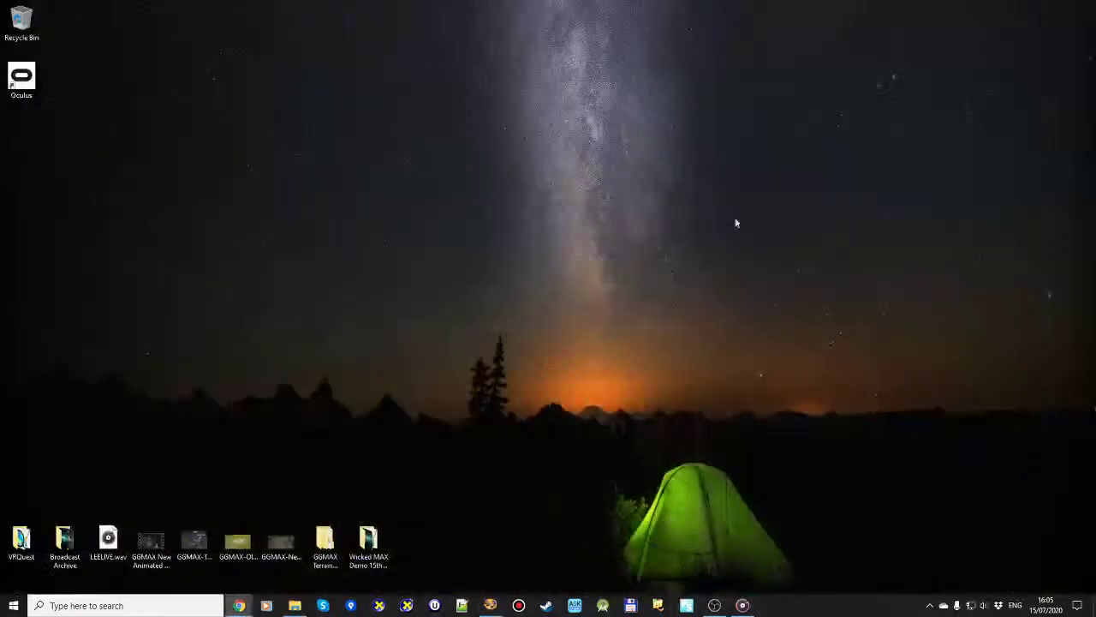
double_click(281, 540)
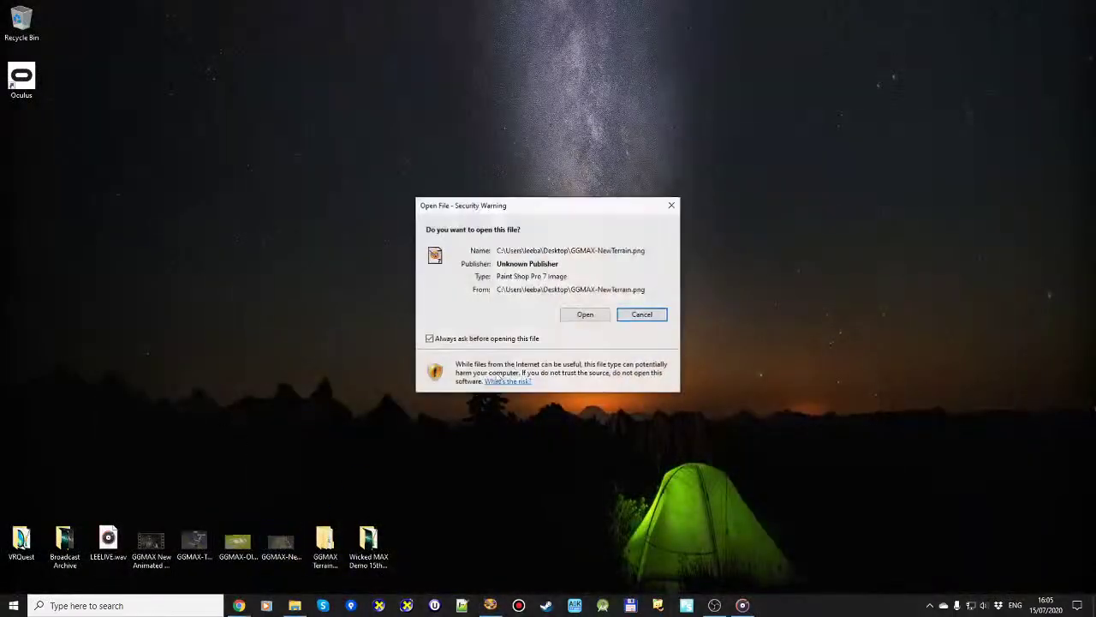
left_click(586, 315)
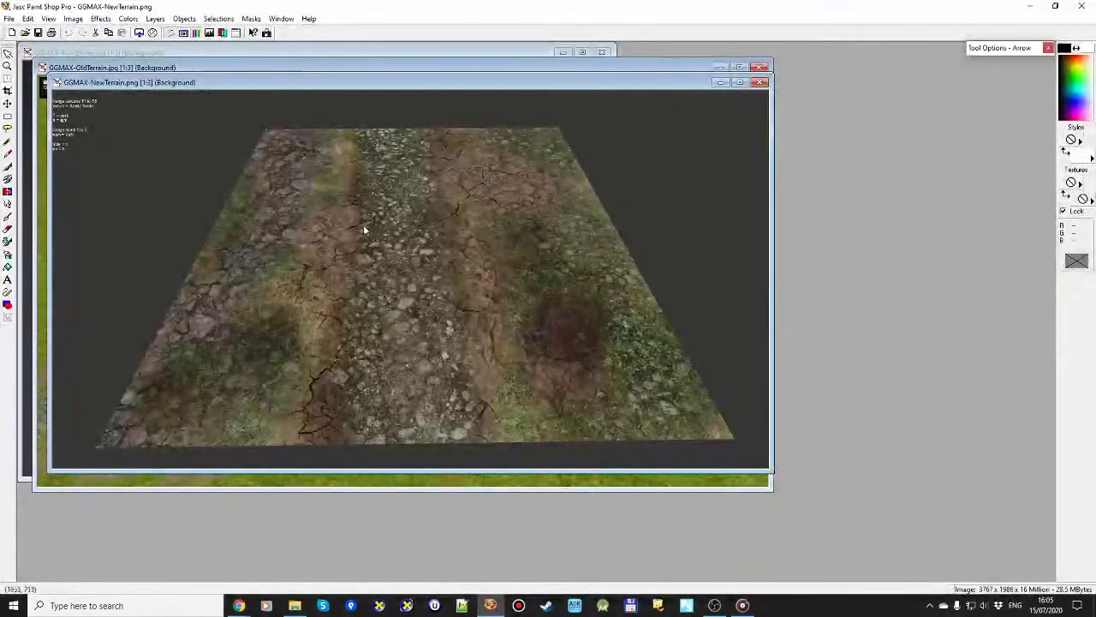
left_click_drag(556, 83, 573, 99)
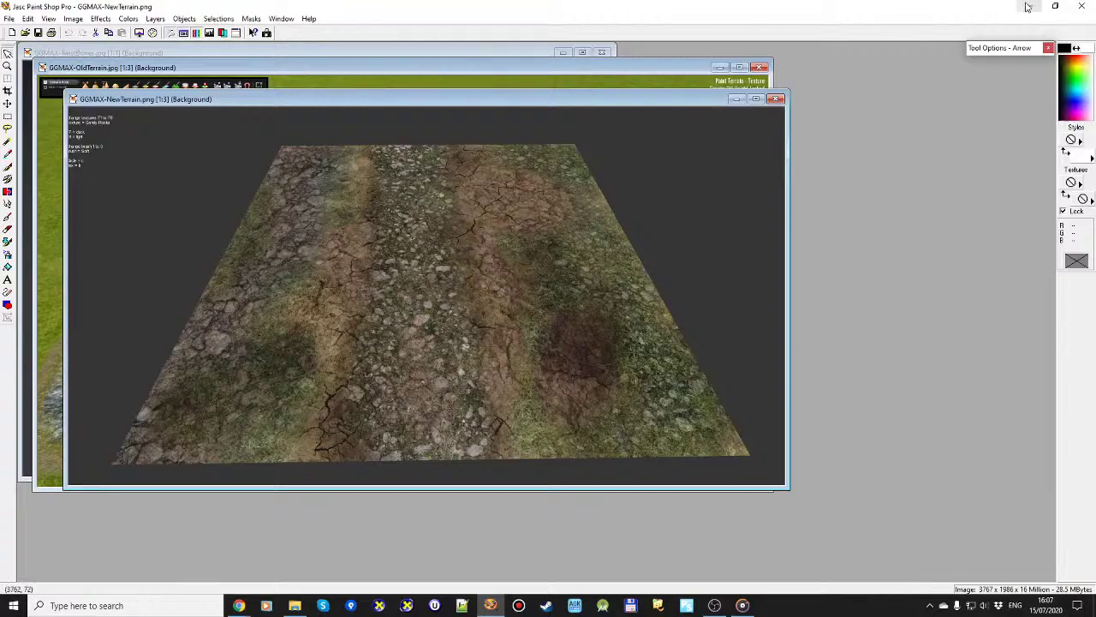
key("super+d")
Step: Launch 010 Paint.exe from the demo's Release folder maximized, tilted down at the white ground
double_click(325, 539)
double_click(174, 82)
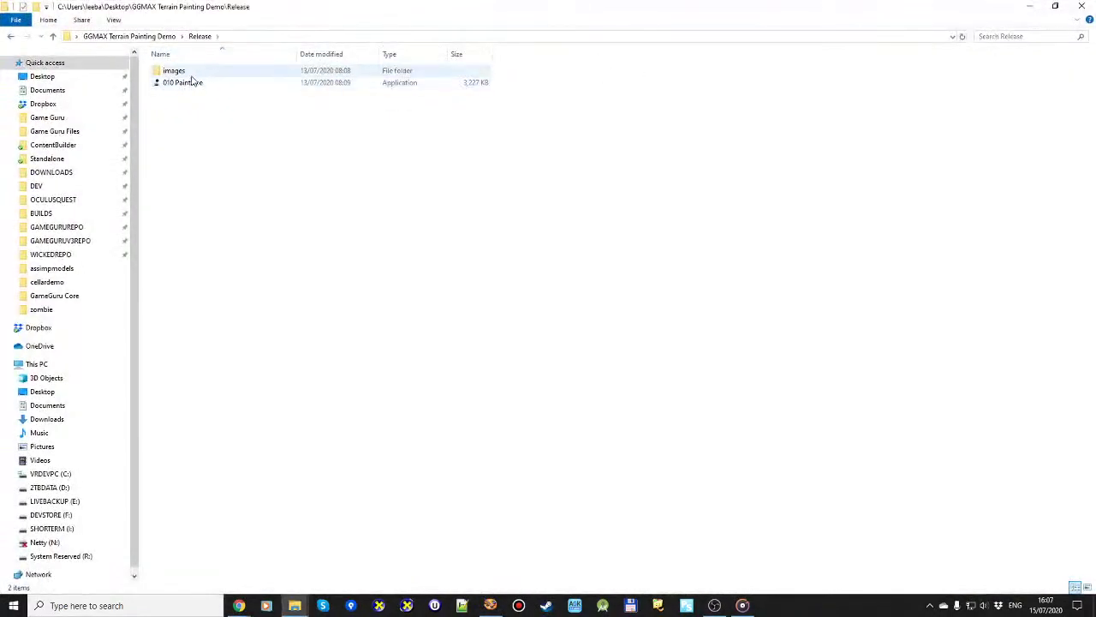
left_click(189, 83)
double_click(188, 83)
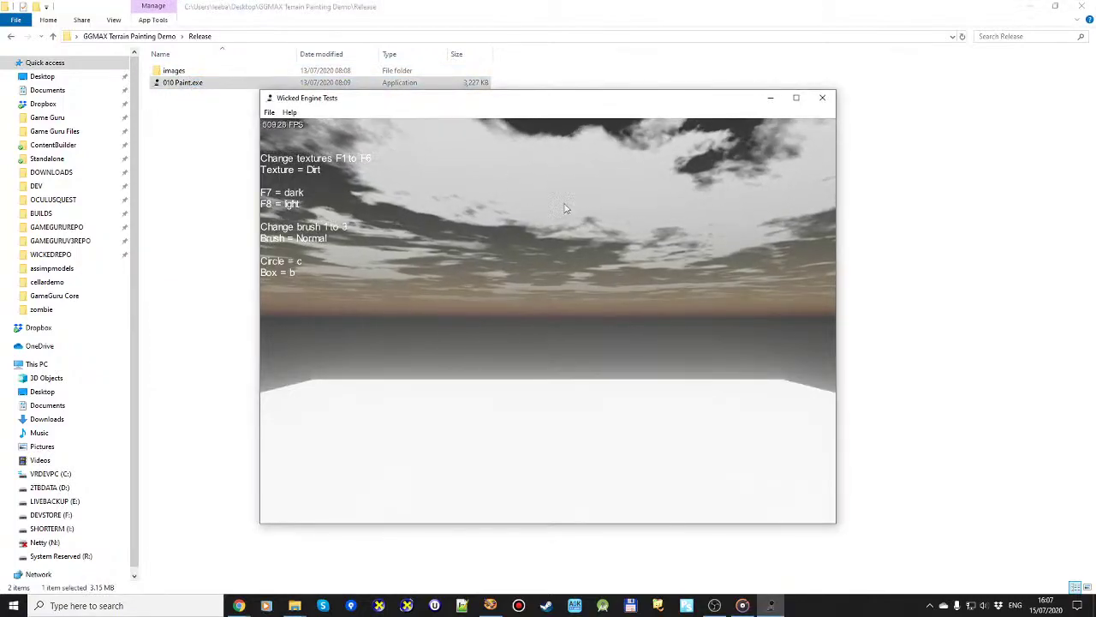
double_click(573, 99)
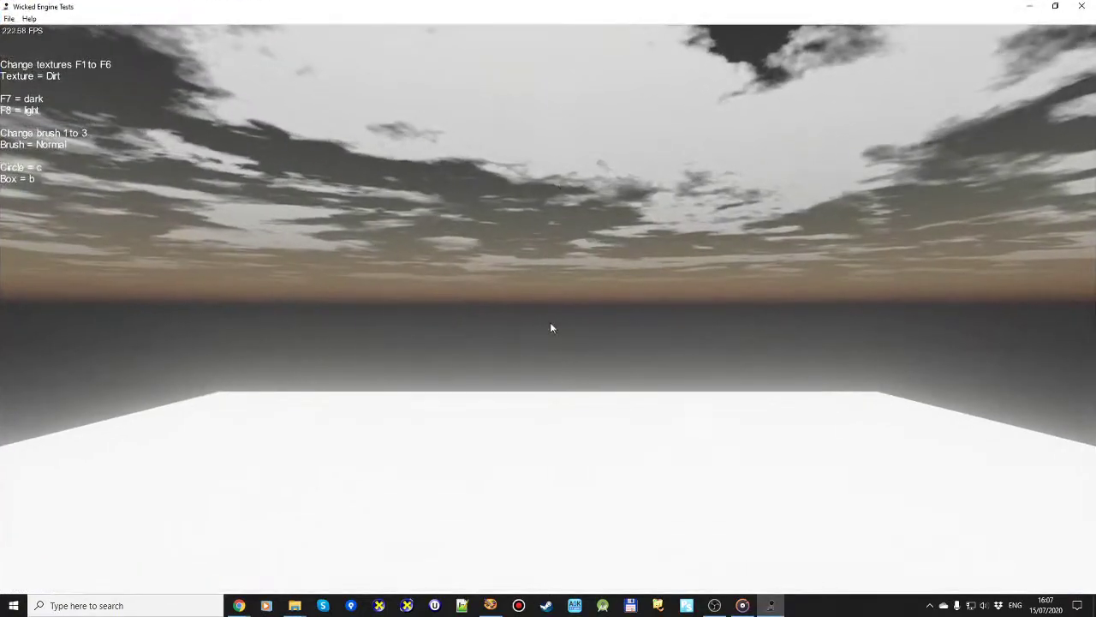
right_click_drag(631, 384, 631, 386)
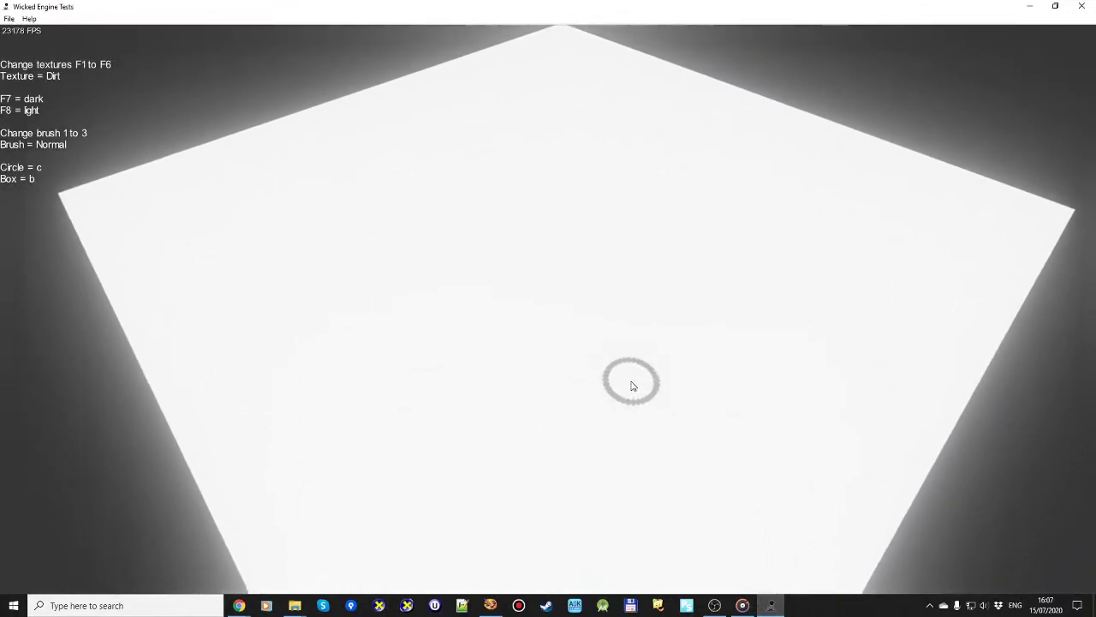
Step: Paint the Grass texture across the middle of the plane, then set a Hard brush
scroll(538, 295, "up", 5)
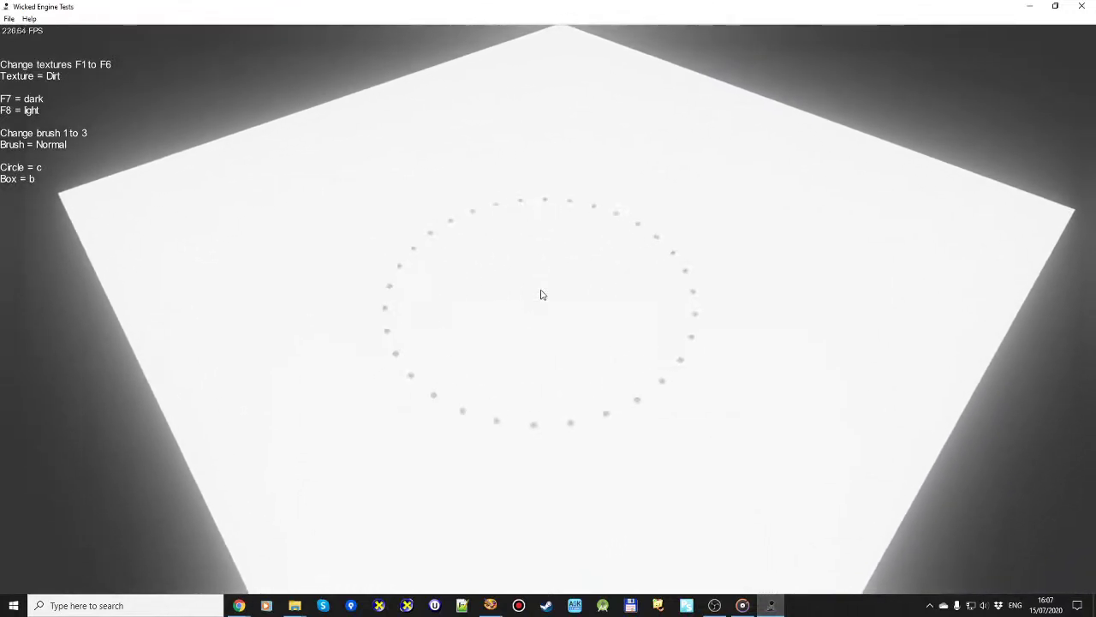
scroll(541, 294, "up", 2)
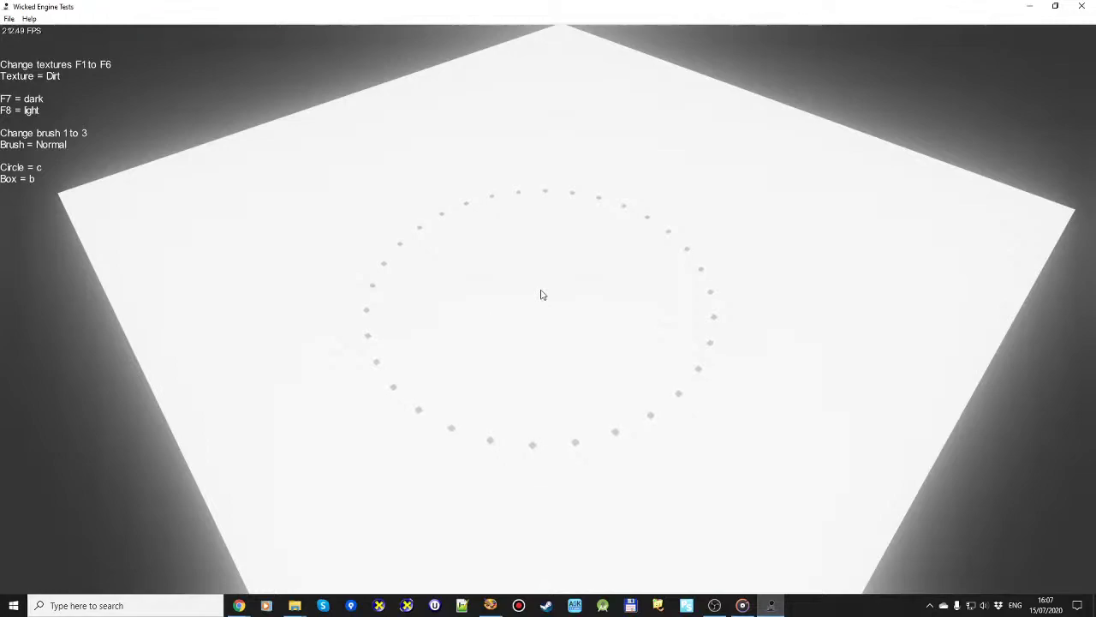
key("F1")
mouse_move(536, 277)
left_mouse_down()
mouse_move(569, 262)
mouse_move(526, 289)
mouse_move(446, 232)
mouse_move(469, 140)
mouse_move(256, 223)
mouse_move(365, 133)
mouse_move(636, 29)
mouse_move(871, 188)
mouse_move(736, 320)
mouse_move(492, 421)
mouse_move(299, 442)
mouse_move(606, 492)
mouse_move(777, 327)
left_mouse_up()
key("2")
key("3")
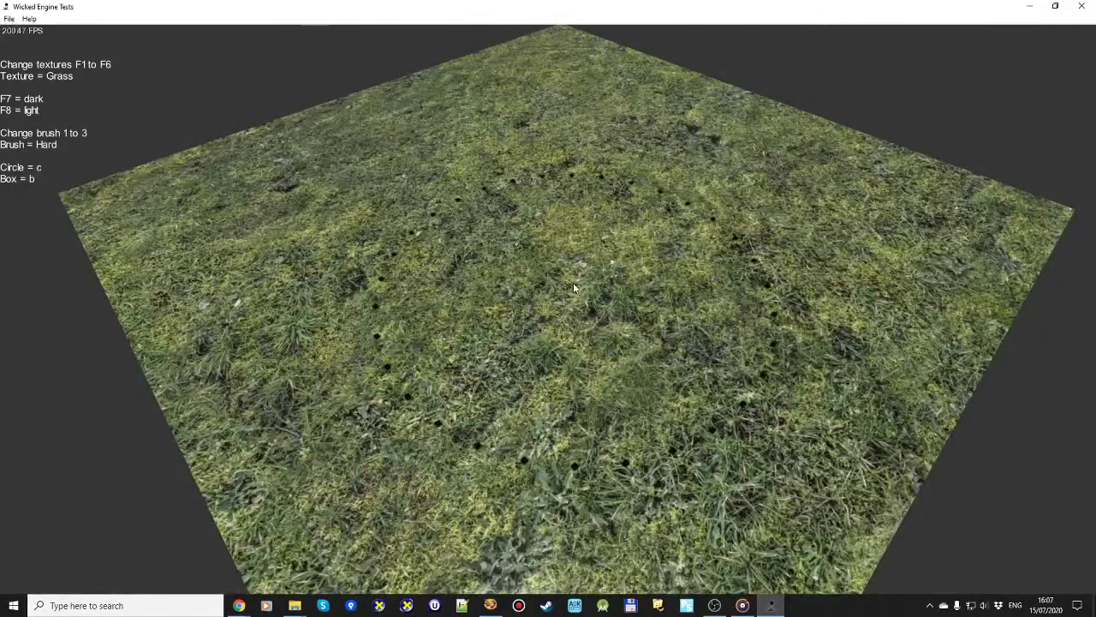
Step: Return to the Normal brush and paint looping bands of Grass and Rocks
scroll(574, 283, "down", 5)
key("1")
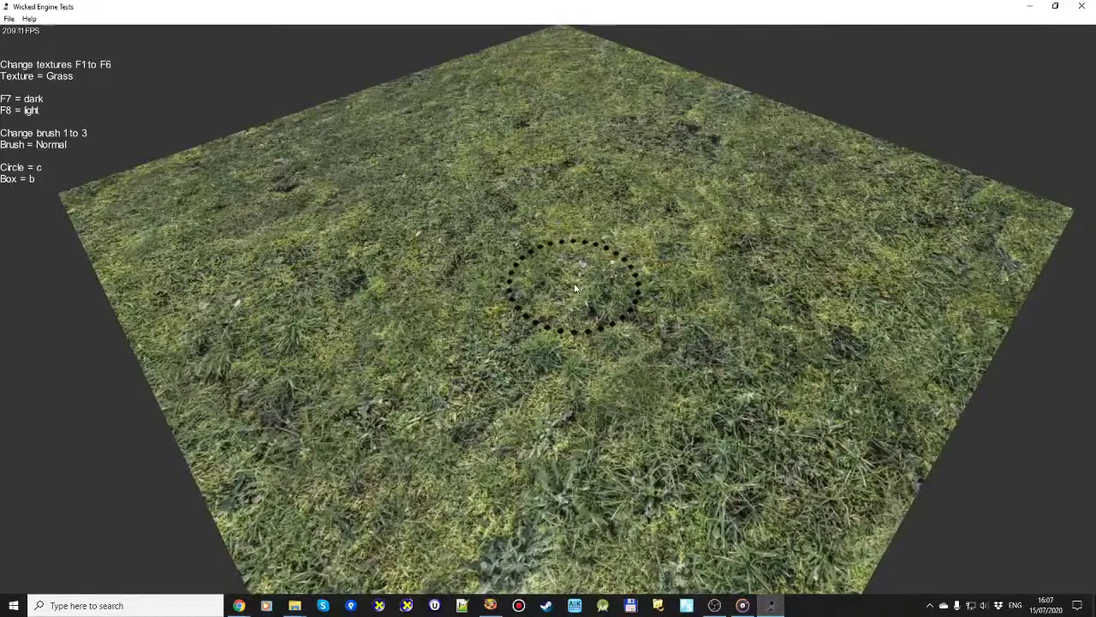
key("F2")
mouse_move(570, 300)
left_mouse_down()
mouse_move(479, 365)
mouse_move(539, 285)
mouse_move(522, 292)
mouse_move(427, 266)
mouse_move(437, 195)
mouse_move(492, 134)
mouse_move(560, 119)
mouse_move(660, 173)
mouse_move(805, 195)
mouse_move(835, 221)
mouse_move(853, 270)
mouse_move(845, 330)
mouse_move(770, 443)
mouse_move(727, 480)
mouse_move(700, 484)
mouse_move(631, 444)
left_mouse_up()
Step: Paint a Dirt patch on the left, then cycle through Sandy Rocks and Rocks textures
key("F2")
mouse_move(215, 249)
left_mouse_down()
mouse_move(213, 294)
mouse_move(209, 213)
mouse_move(264, 162)
mouse_move(247, 251)
mouse_move(362, 152)
mouse_move(302, 167)
mouse_move(374, 156)
mouse_move(346, 173)
mouse_move(430, 125)
mouse_move(409, 156)
mouse_move(422, 136)
mouse_move(491, 106)
mouse_move(470, 137)
mouse_move(467, 116)
left_mouse_up()
key("F3")
key("F4")
Step: Paint Grass over the rock patches and a Cracked Ground strip through the upper middle
key("F1")
left_click_drag(200, 188, 363, 245)
key("F2")
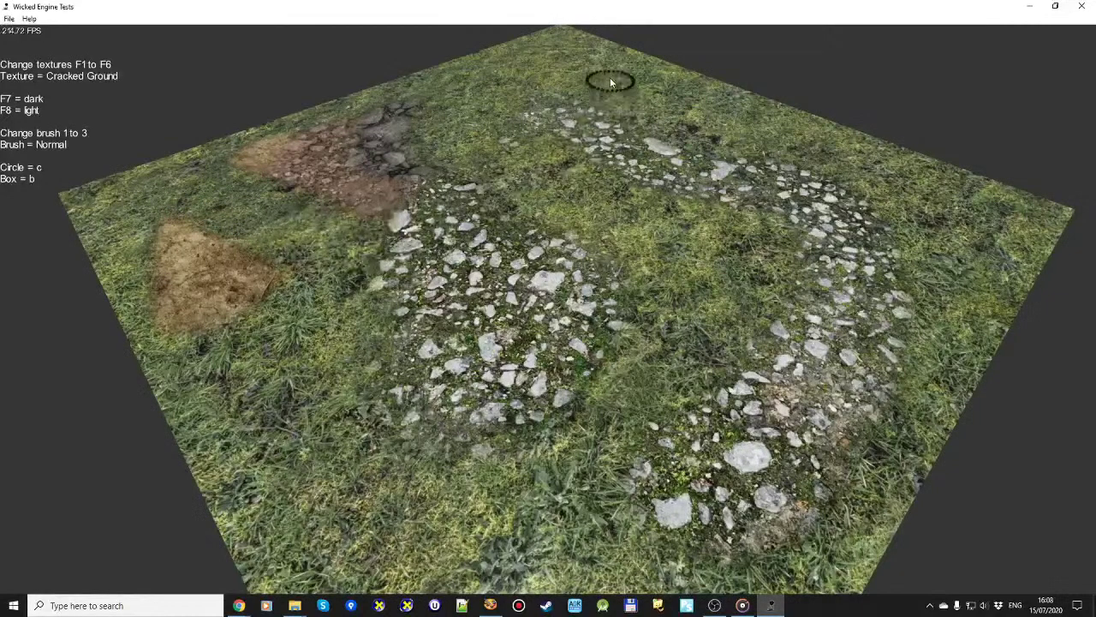
mouse_move(592, 114)
left_mouse_down()
mouse_move(595, 180)
mouse_move(686, 266)
mouse_move(692, 287)
left_mouse_up()
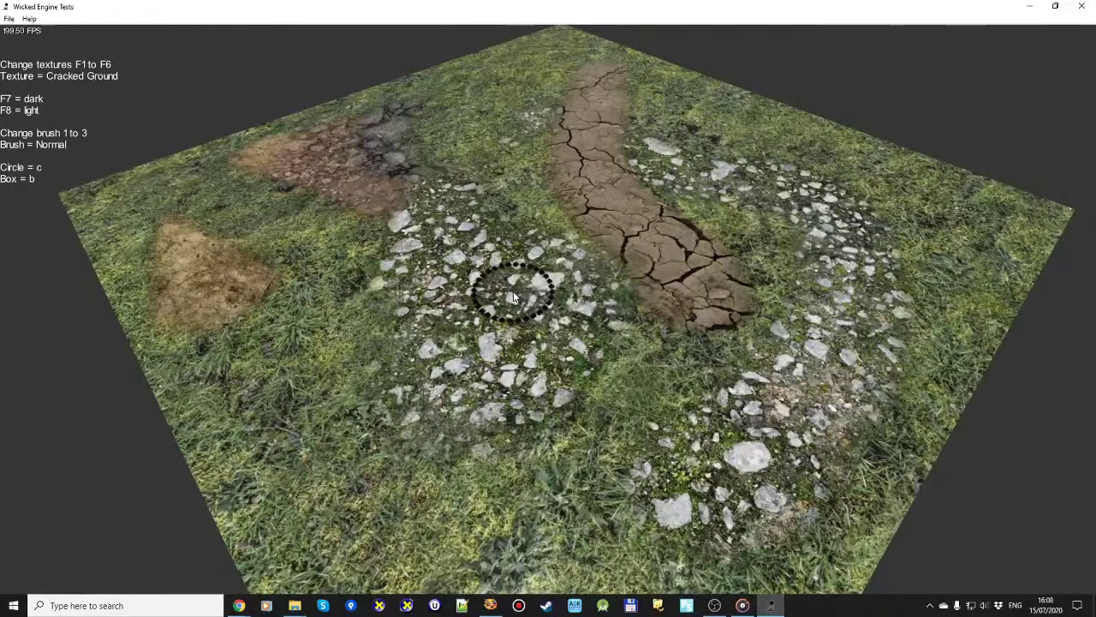
Step: With a Soft brush, spread Grass and Rocks over the cracked strip's lower end
key("2")
key("F2")
mouse_move(531, 288)
left_mouse_down()
mouse_move(668, 257)
mouse_move(690, 294)
left_mouse_up()
mouse_move(533, 335)
left_mouse_down()
mouse_move(355, 351)
mouse_move(332, 387)
mouse_move(416, 461)
mouse_move(325, 421)
mouse_move(322, 309)
mouse_move(334, 298)
mouse_move(388, 415)
mouse_move(327, 291)
mouse_move(425, 481)
mouse_move(456, 499)
mouse_move(490, 493)
mouse_move(481, 208)
mouse_move(458, 174)
mouse_move(446, 200)
mouse_move(350, 248)
mouse_move(372, 241)
mouse_move(329, 214)
mouse_move(363, 257)
mouse_move(356, 272)
mouse_move(354, 244)
mouse_move(473, 167)
left_mouse_up()
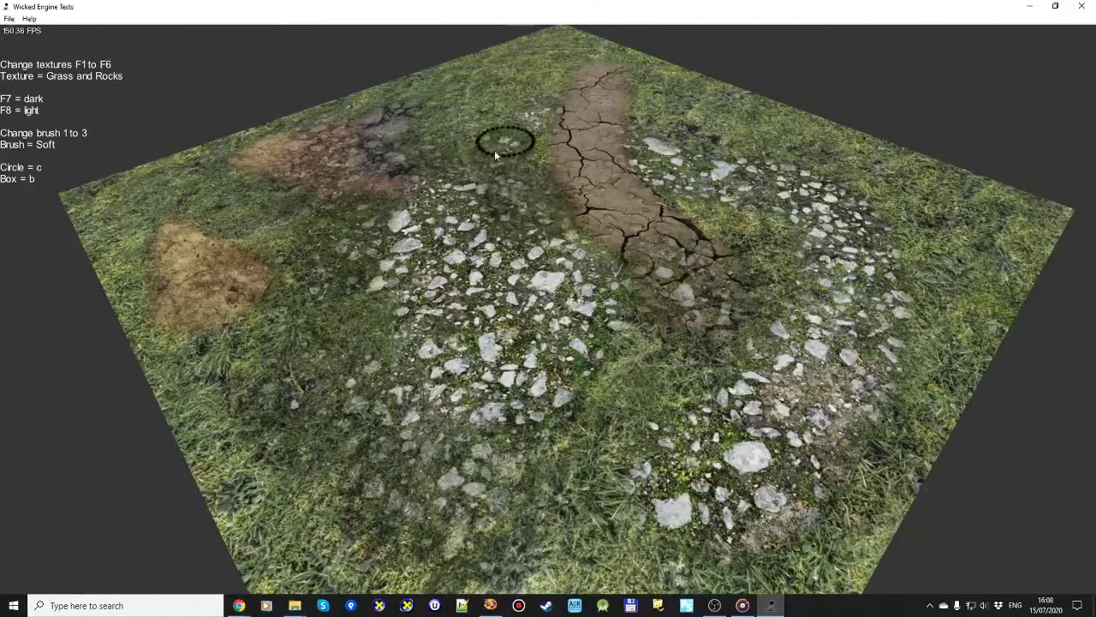
Step: With the Normal brush, paint rocks over the upper cracked area, right grass and left dirt
key("2")
mouse_move(496, 115)
left_mouse_down()
mouse_move(513, 202)
mouse_move(494, 129)
mouse_move(551, 150)
mouse_move(678, 144)
mouse_move(572, 148)
mouse_move(526, 119)
mouse_move(703, 142)
mouse_move(746, 187)
mouse_move(794, 212)
left_mouse_up()
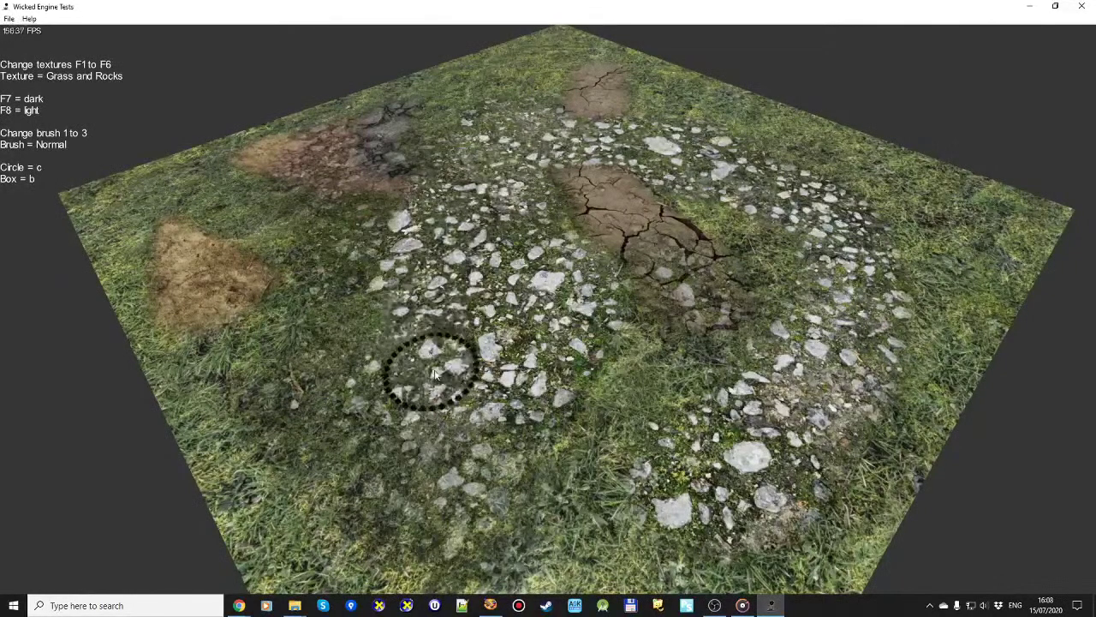
mouse_move(951, 197)
left_mouse_down()
mouse_move(942, 247)
mouse_move(856, 252)
left_mouse_up()
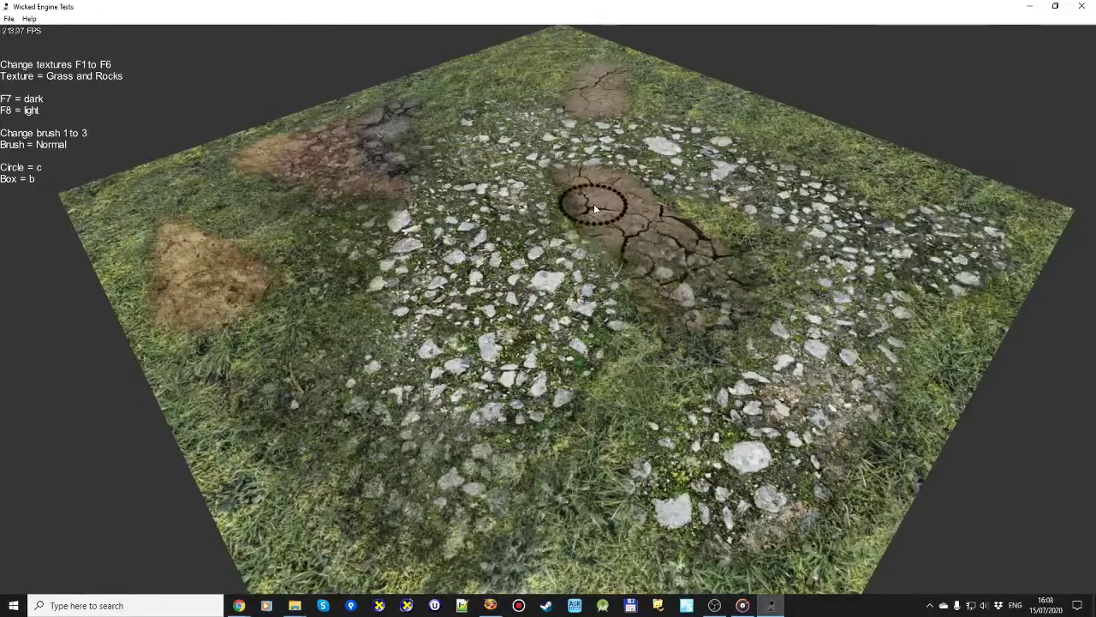
left_click_drag(617, 213, 431, 265)
left_click_drag(203, 264, 227, 276)
mouse_move(617, 90)
left_mouse_down()
mouse_move(595, 94)
mouse_move(604, 96)
left_mouse_up()
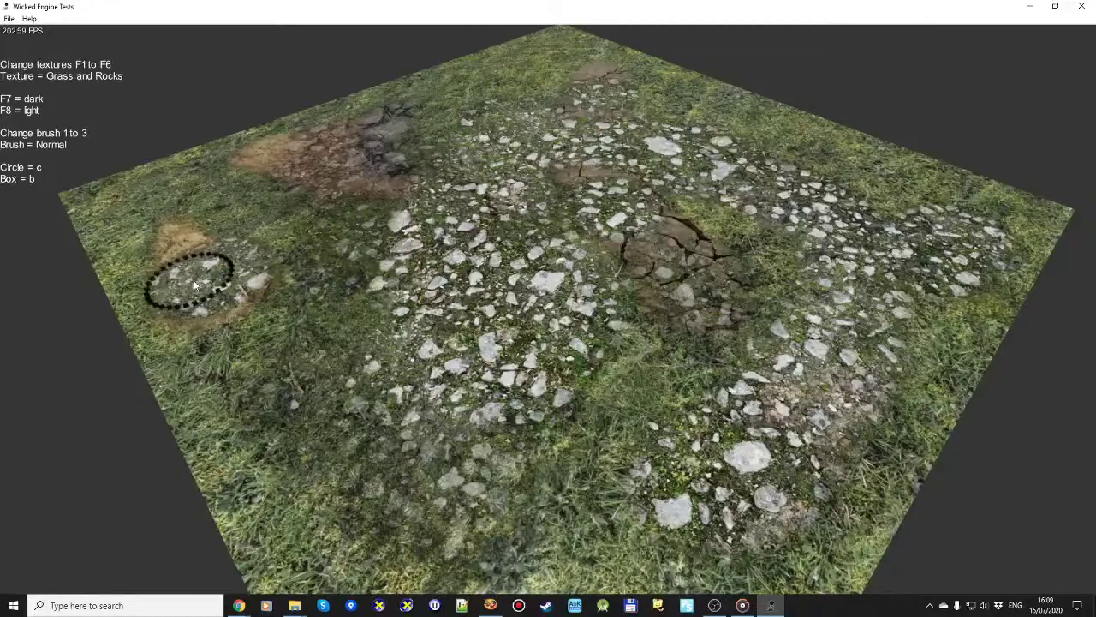
Step: Paint a vertical stroke of Grass and Rocks through the grass beside the left patch
mouse_move(250, 289)
left_mouse_down()
mouse_move(219, 289)
mouse_move(303, 329)
mouse_move(279, 370)
mouse_move(318, 444)
mouse_move(250, 388)
left_mouse_up()
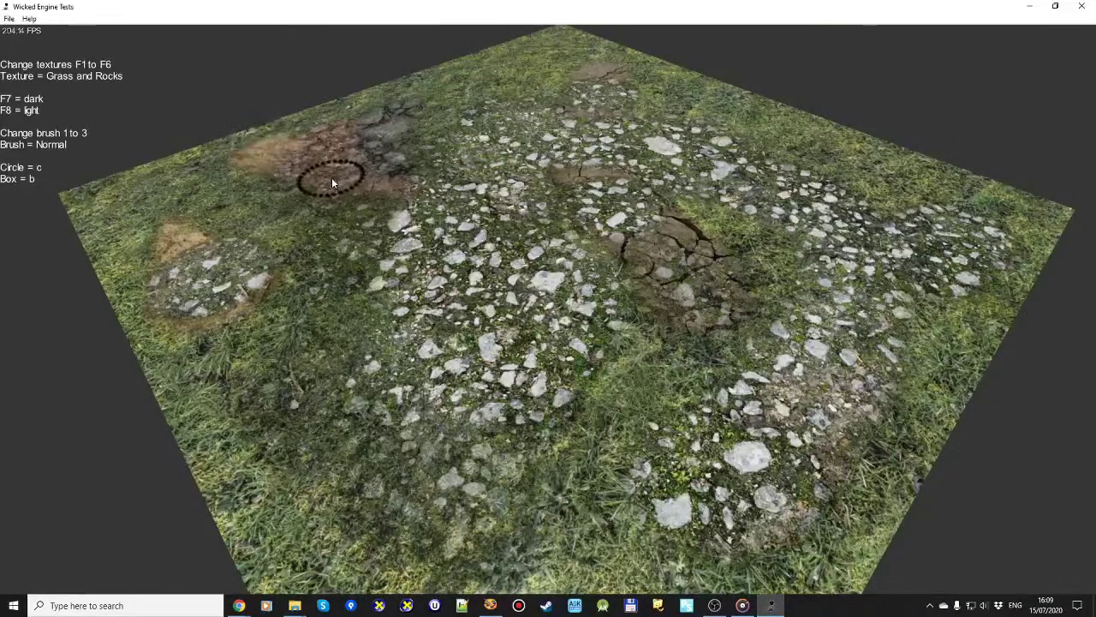
Step: Paint Sandy Rocks texture across the left and centre of the Wicked Engine Tests terrain
key("F2")
mouse_move(364, 171)
left_mouse_down()
mouse_move(397, 181)
mouse_move(342, 206)
mouse_move(559, 263)
mouse_move(483, 302)
mouse_move(389, 286)
mouse_move(512, 405)
mouse_move(459, 407)
mouse_move(413, 337)
mouse_move(669, 287)
mouse_move(335, 272)
mouse_move(476, 333)
mouse_move(510, 304)
mouse_move(674, 274)
mouse_move(653, 199)
left_mouse_up()
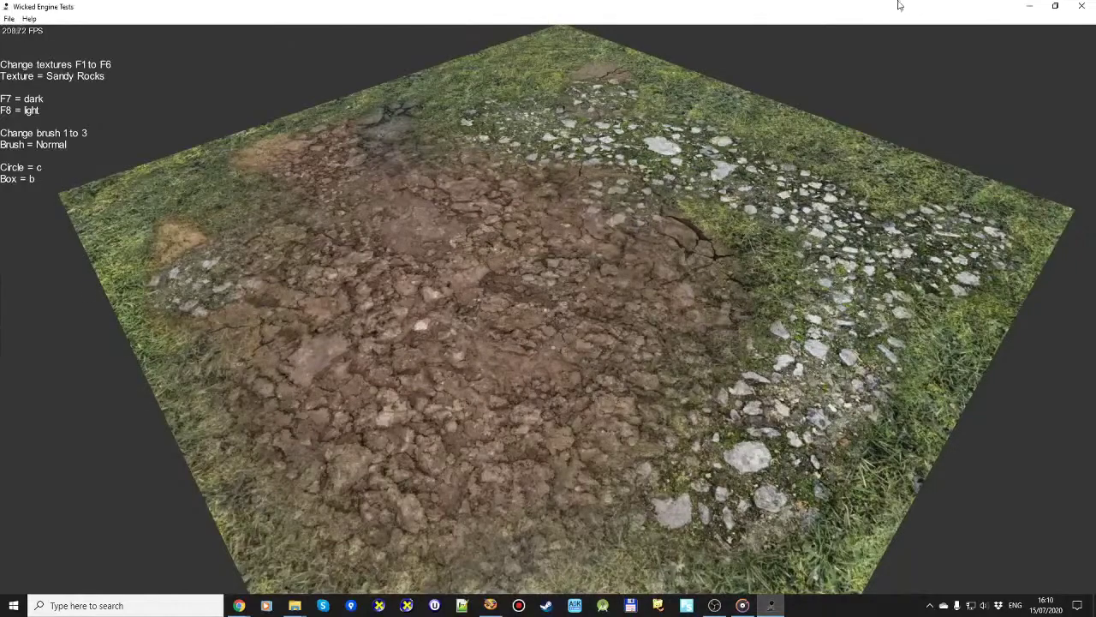
Step: Close the terrain painting demo, minimize the Release folder, and open the Wicked MAX Demo 15th July folder
left_click(1080, 7)
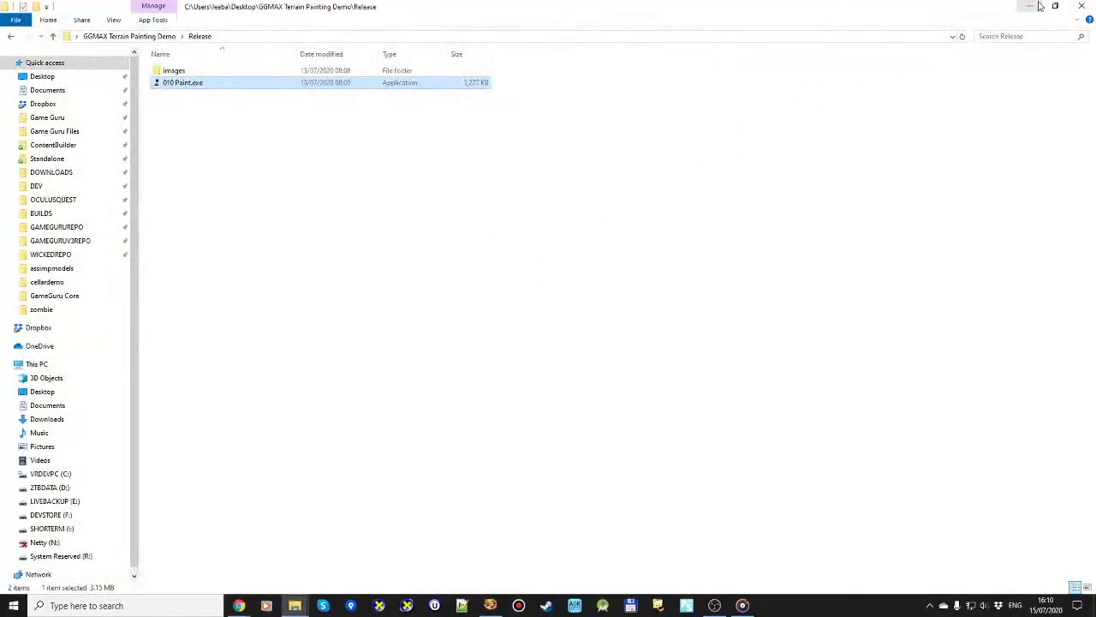
left_click(1036, 8)
key("Right")
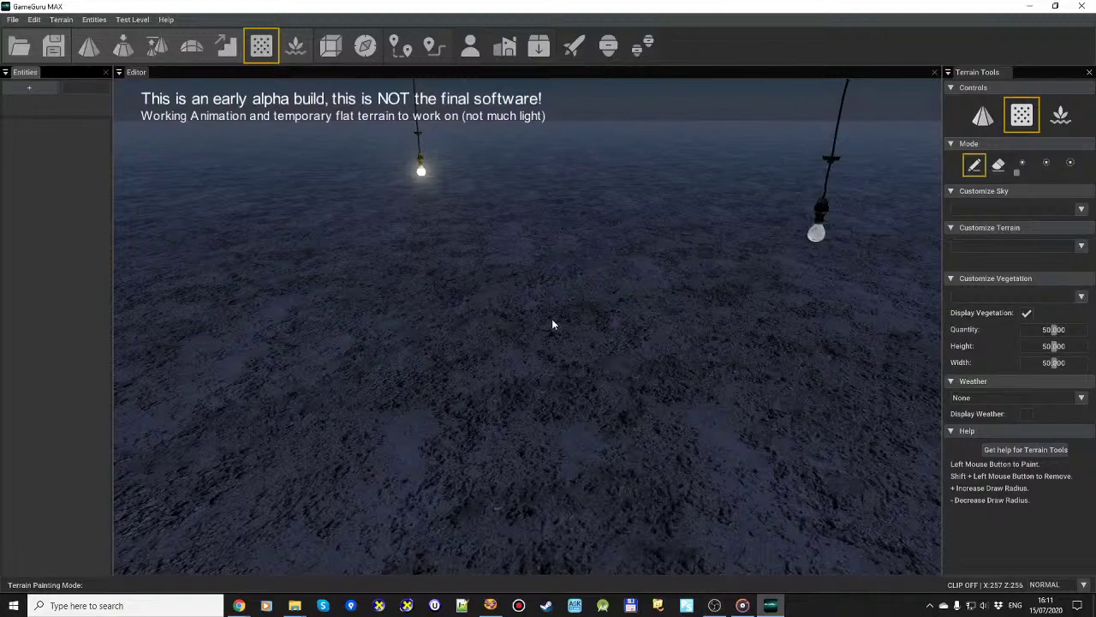
Step: Place an Uber Character from the Entity Library on the terrain between the bulbs
left_click(31, 89)
scroll(386, 297, "down", 3)
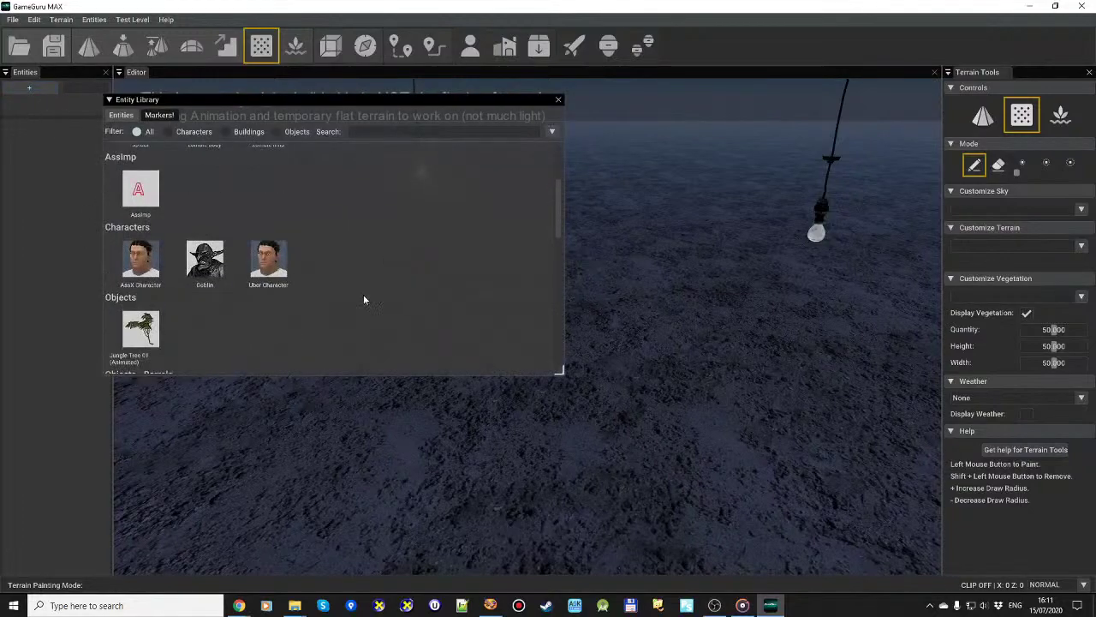
left_click(268, 259)
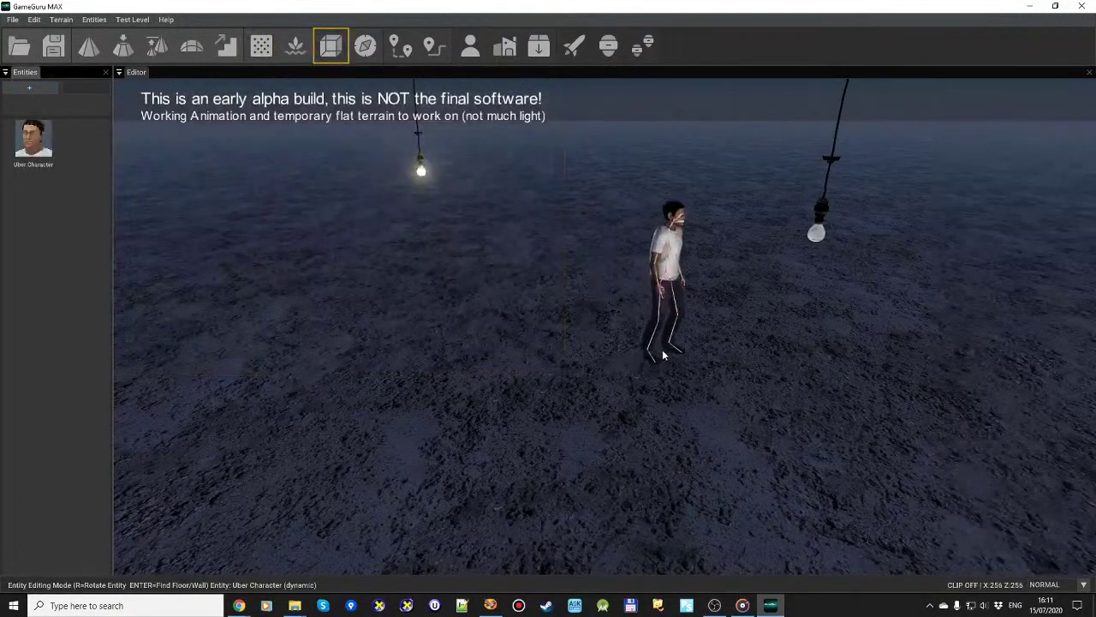
left_click(644, 318)
Step: Move the view closer, then select and deselect the placed Uber Character
right_click_drag(677, 375, 597, 249)
left_click(597, 249)
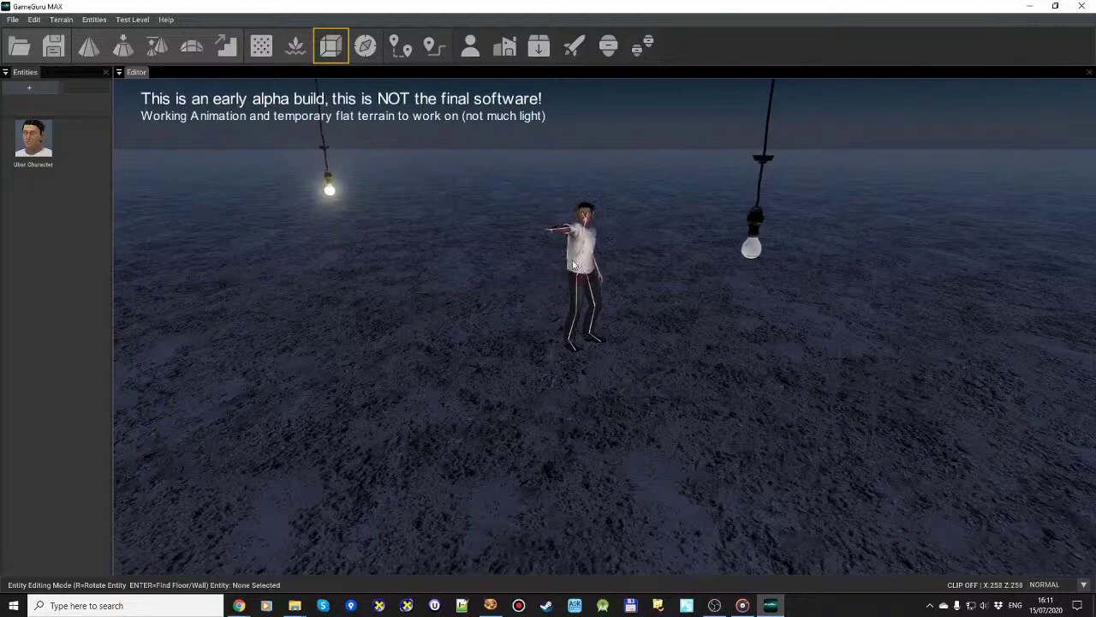
left_click(563, 347)
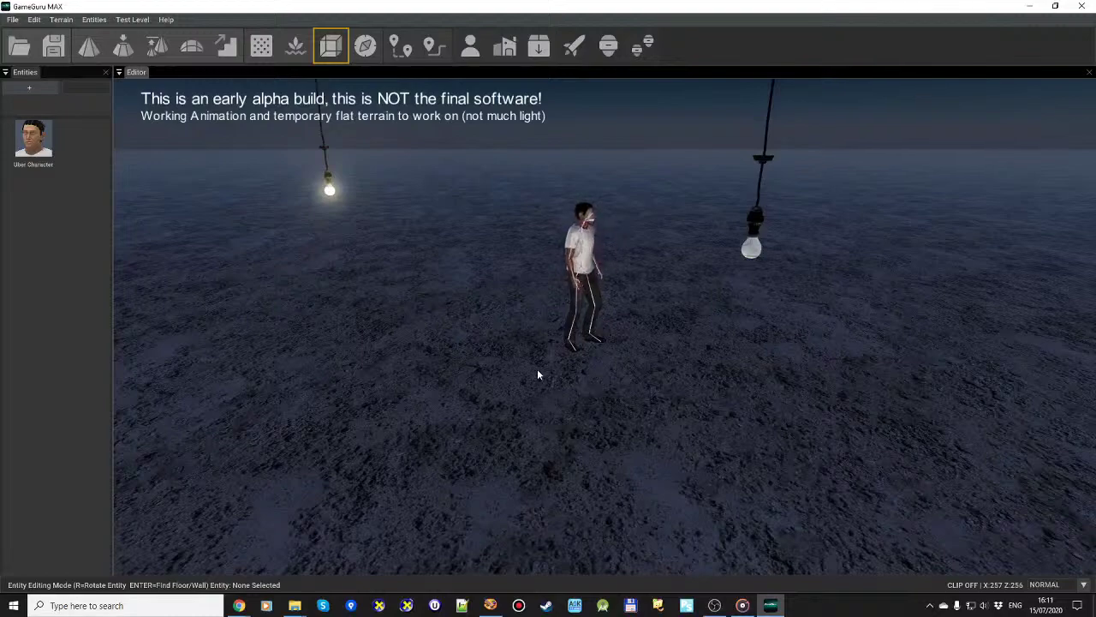
Step: Add a Goblin from the Entity Library onto the terrain beside the Uber Character
left_click(41, 87)
left_click(206, 257)
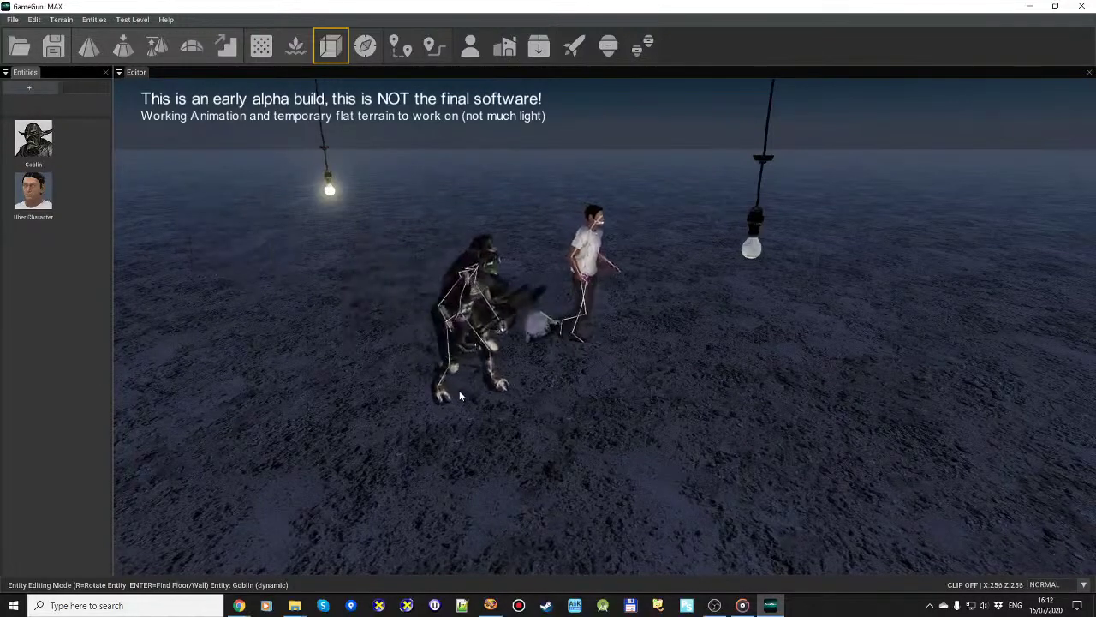
left_click(429, 400)
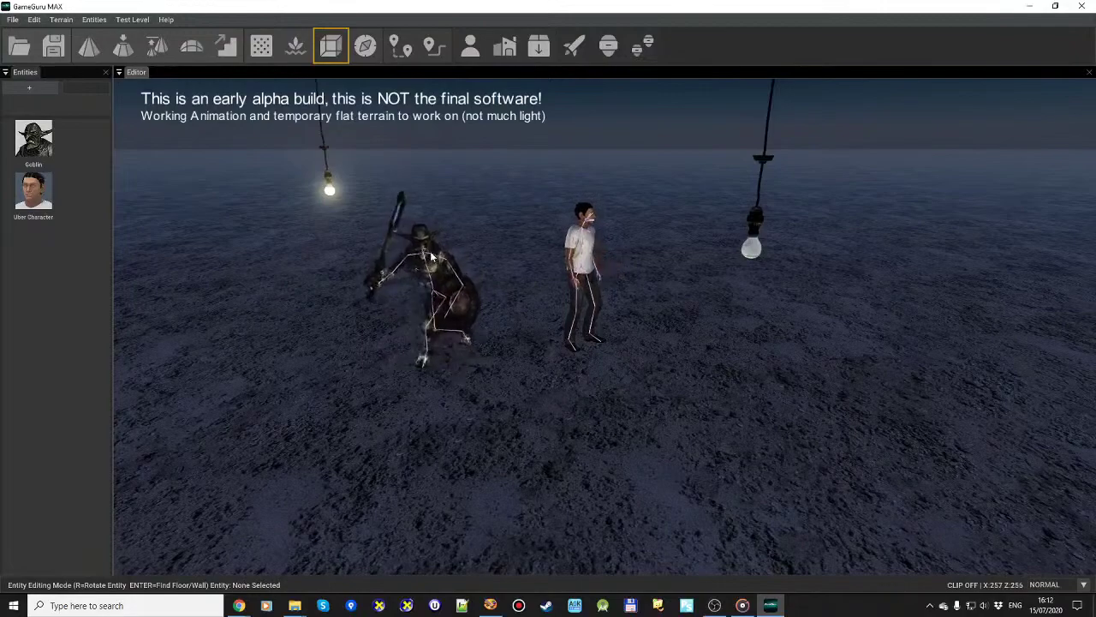
Step: Place the AssX Character right of the standing man, deselect it, and turn the view
left_click(38, 89)
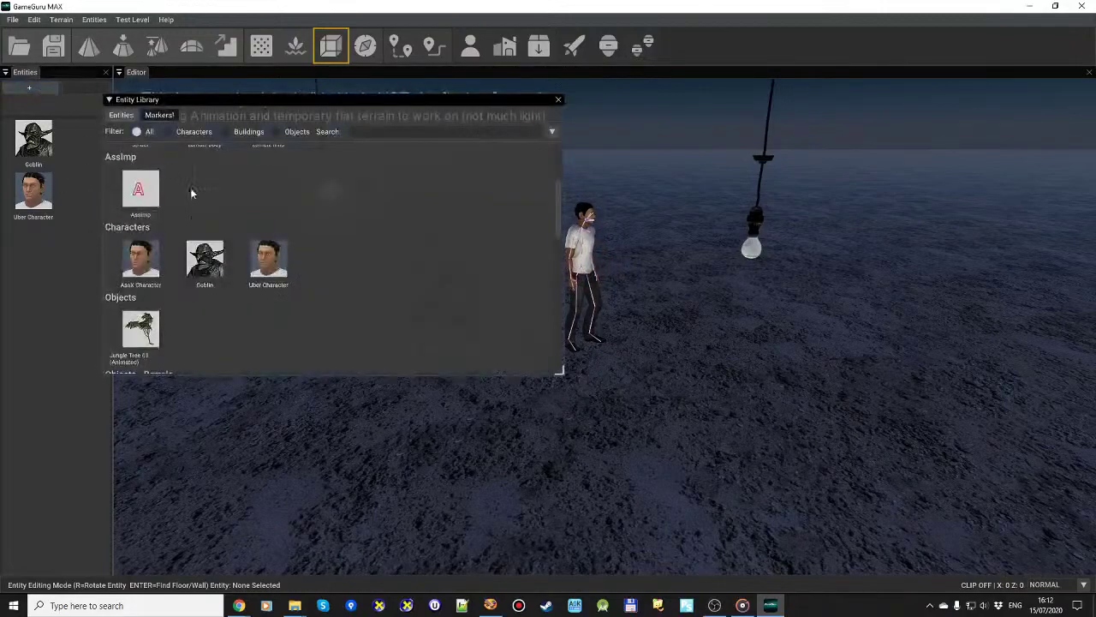
left_click(140, 259)
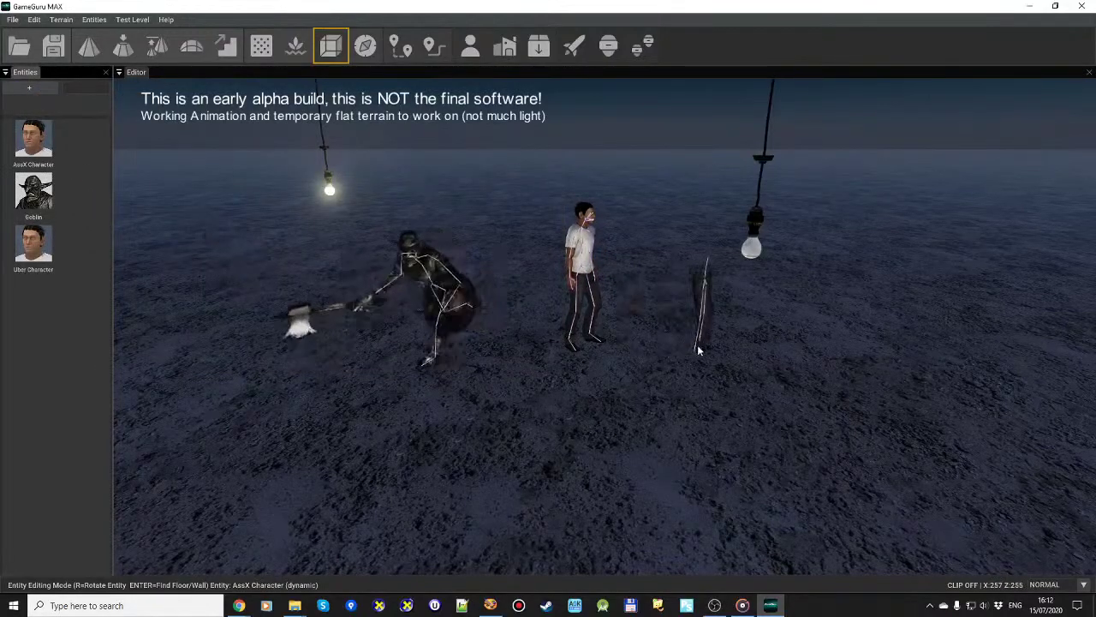
left_click(783, 330)
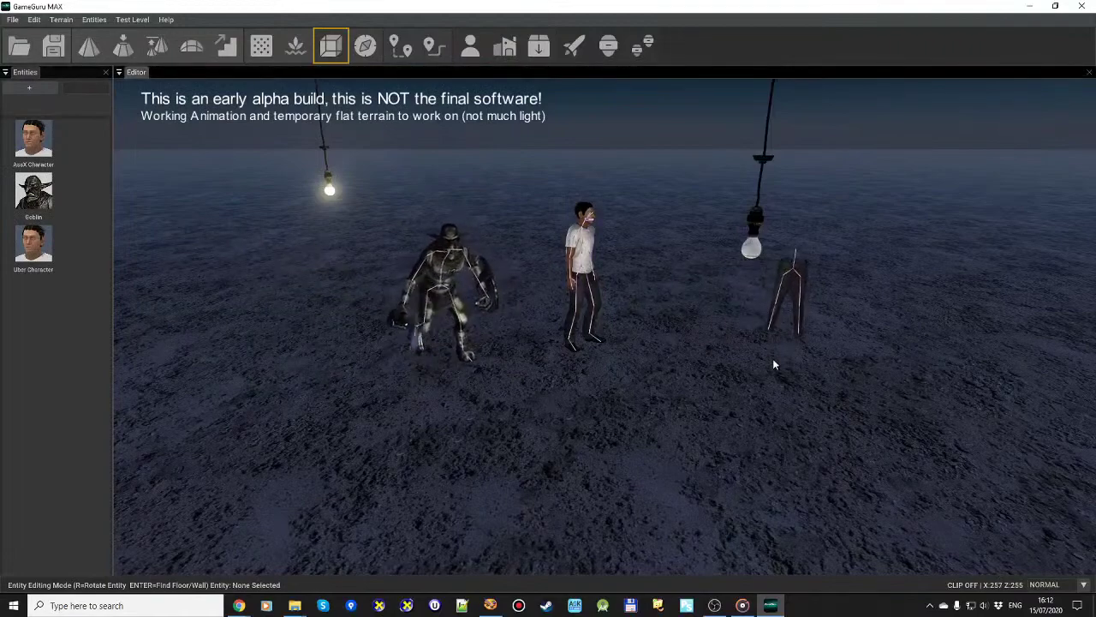
left_click(773, 304)
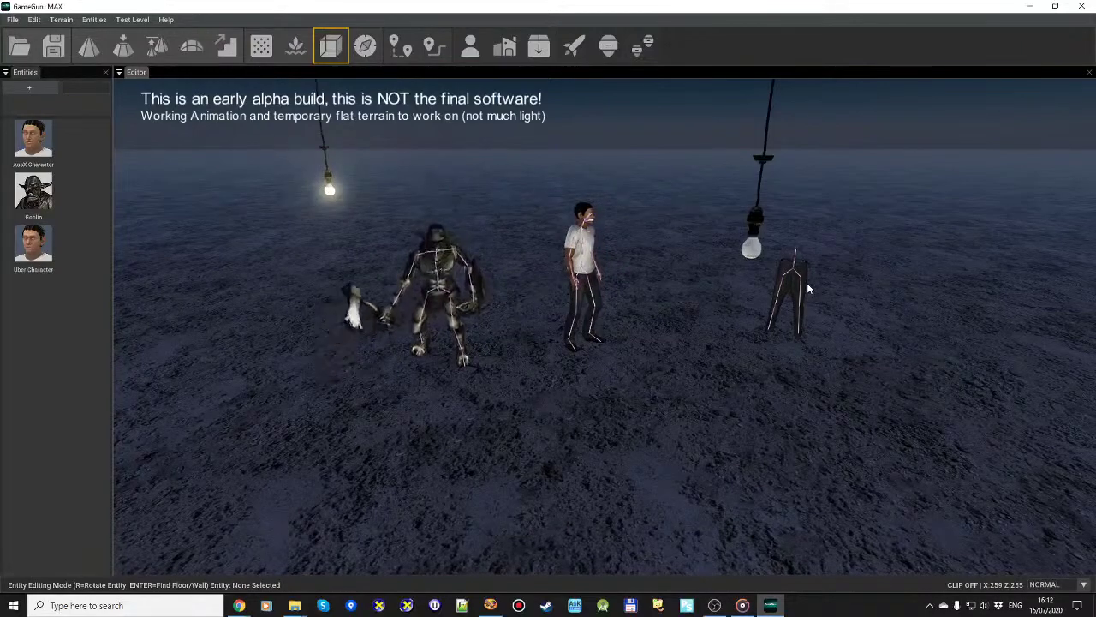
right_click_drag(392, 335, 199, 194)
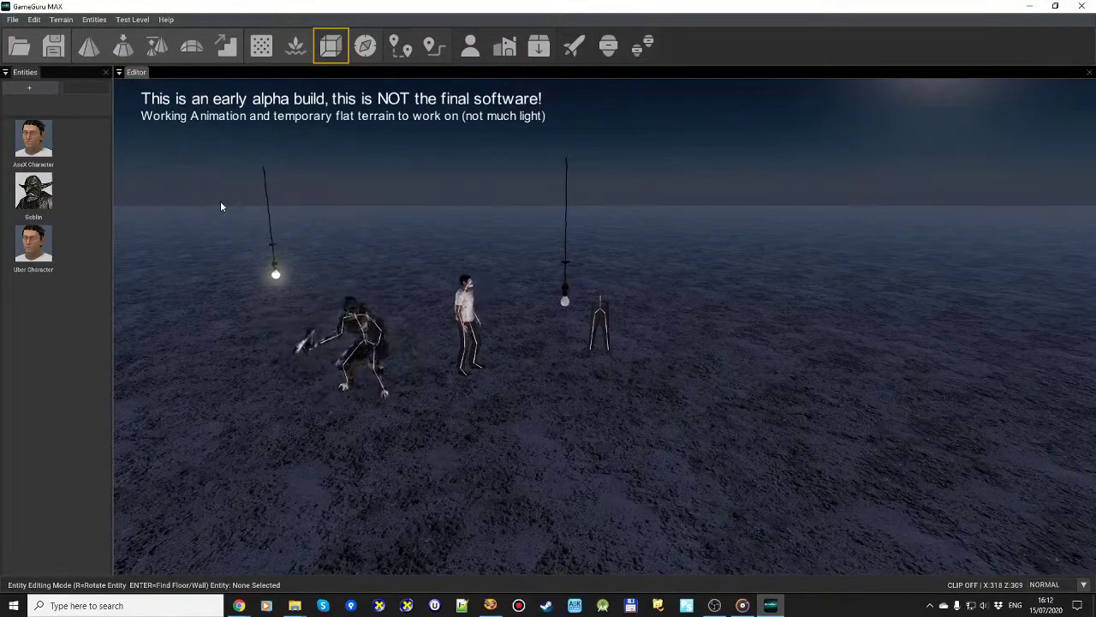
Step: Place the gltf-avalon robot from the Entity Library on the terrain beside the characters
left_click(38, 89)
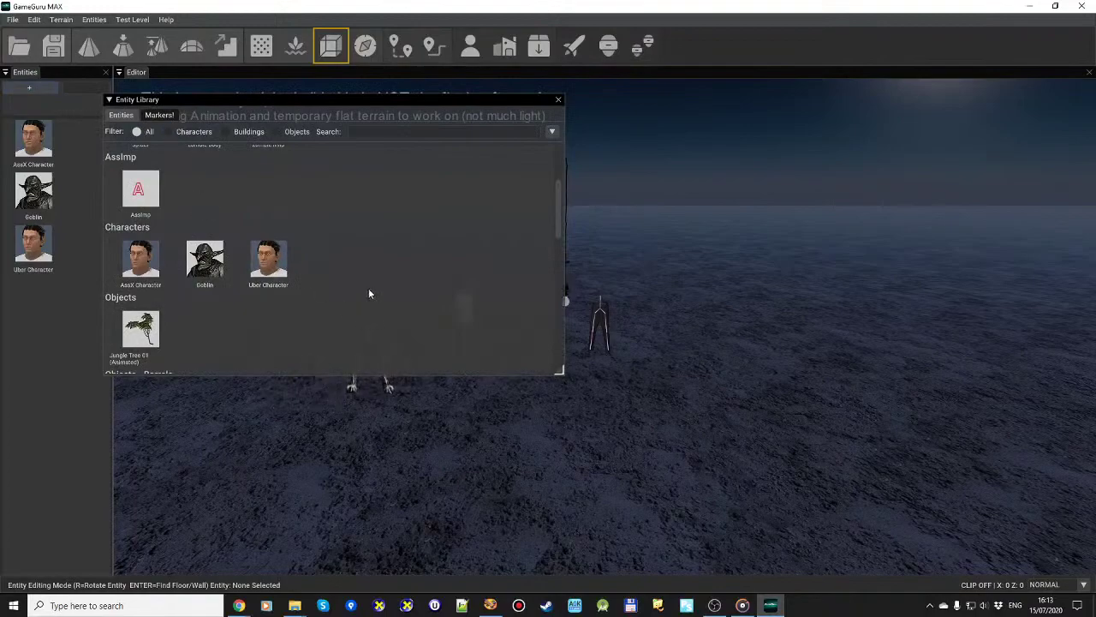
scroll(372, 284, "up", 3)
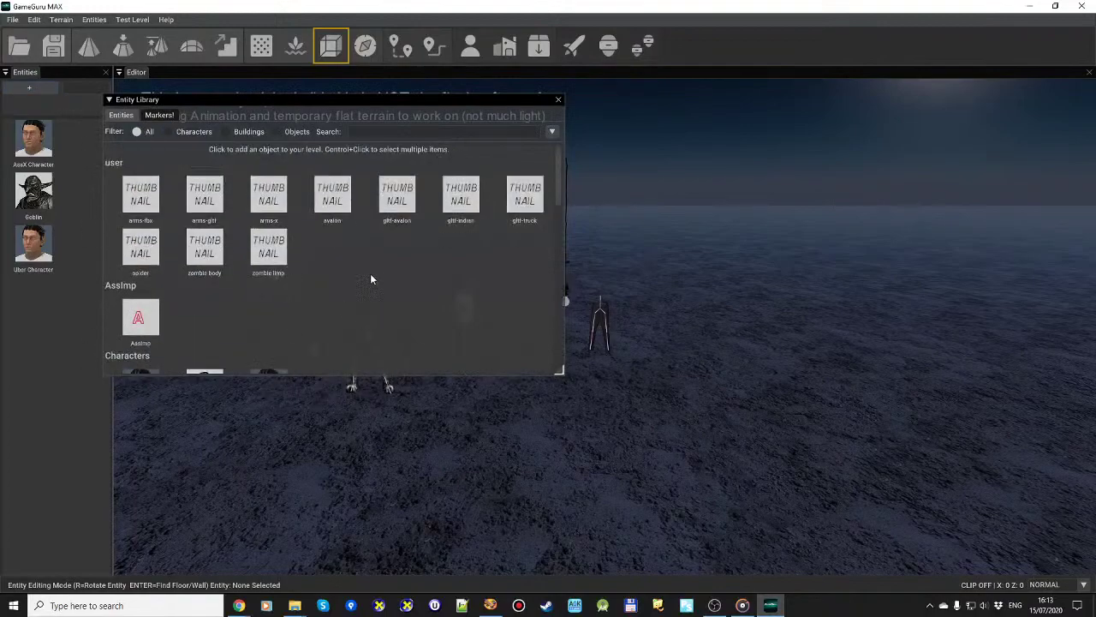
left_click(398, 205)
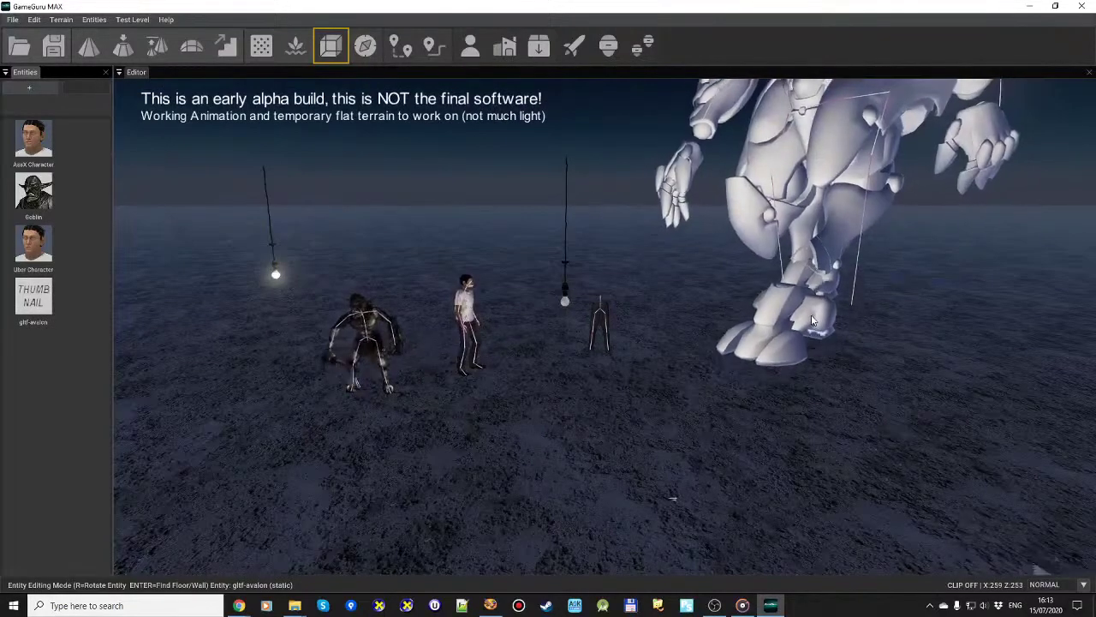
left_click(810, 329)
Step: Move the camera with S, A and W to frame the robot and characters
key("s")
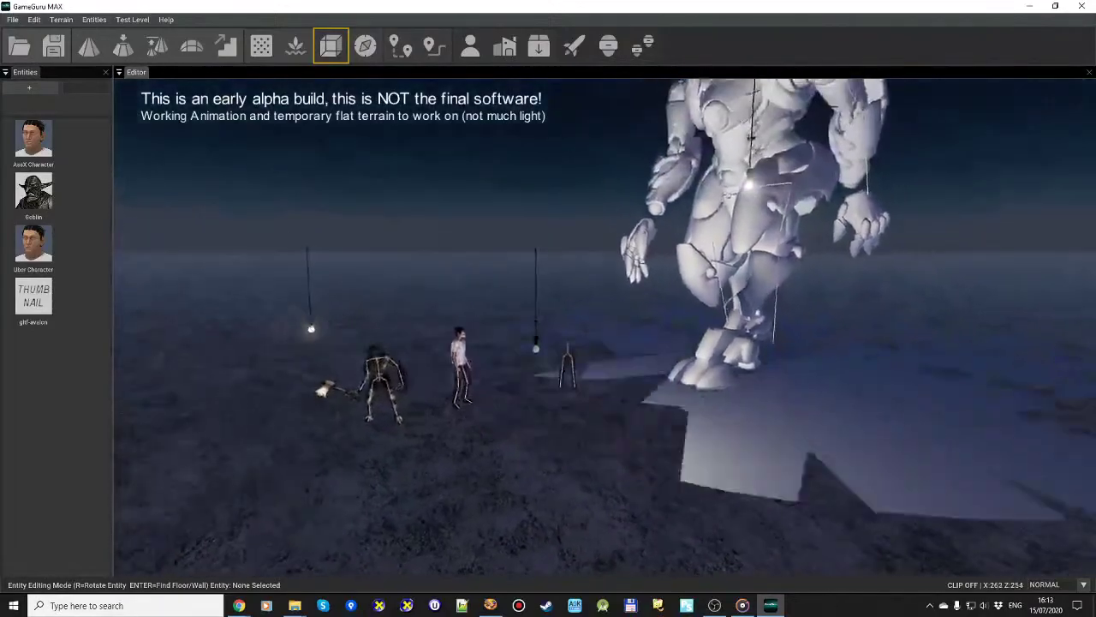
key("a")
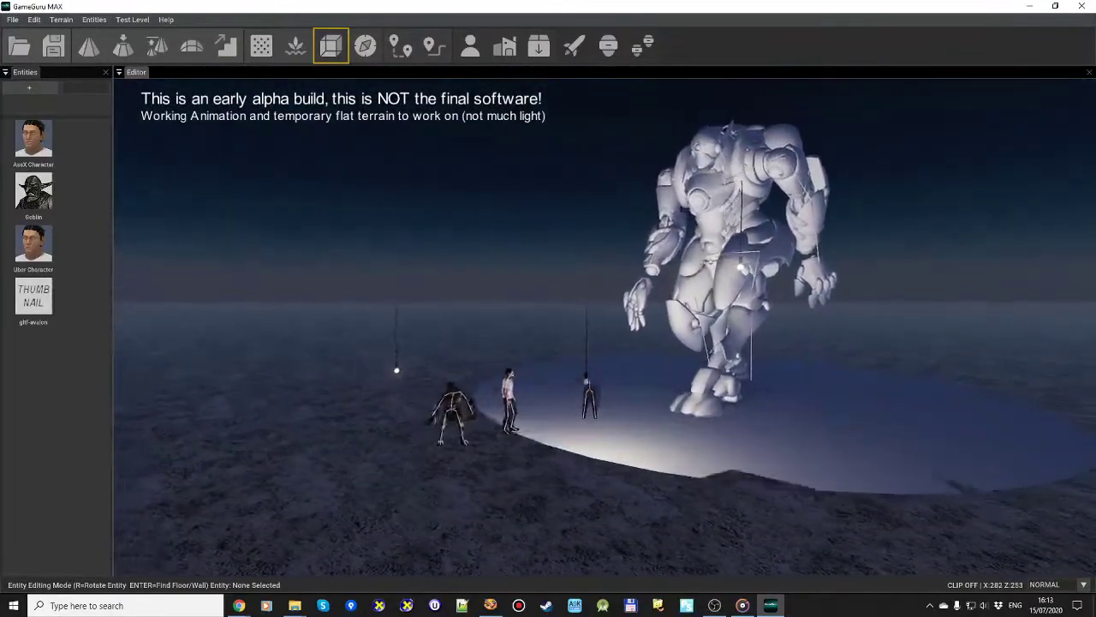
key("w")
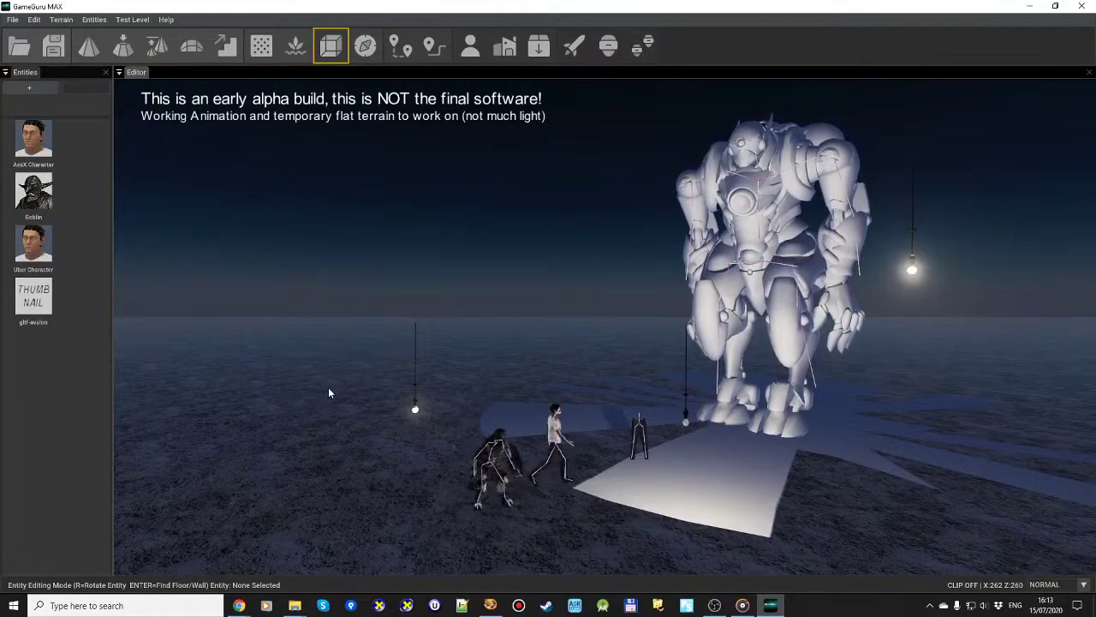
right_click_drag(491, 306, 531, 297)
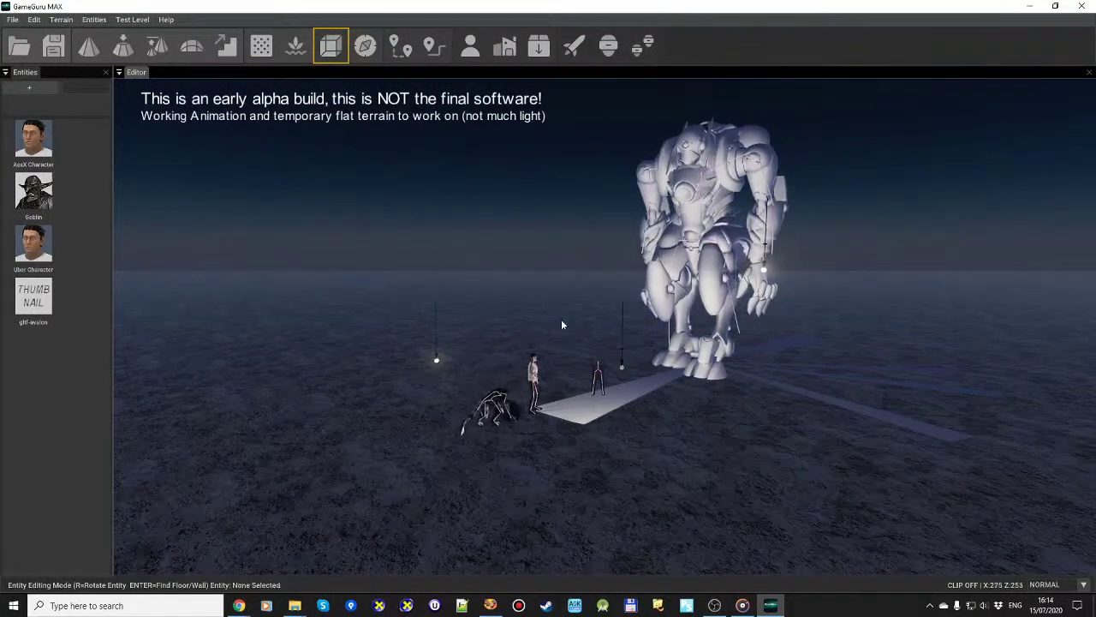
left_click(551, 408)
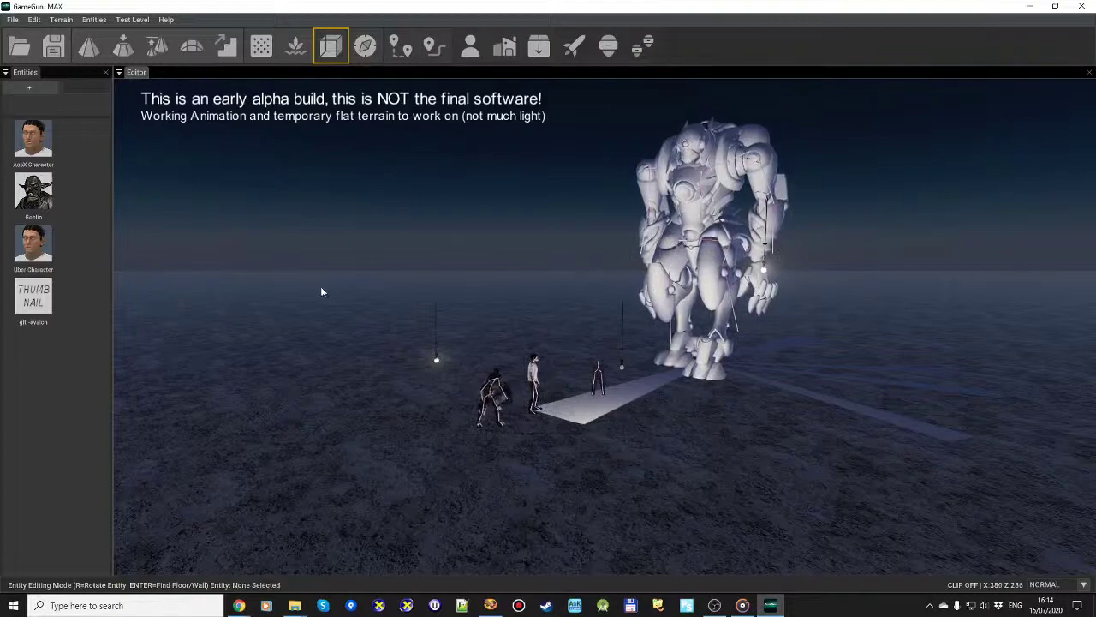
left_click(707, 452)
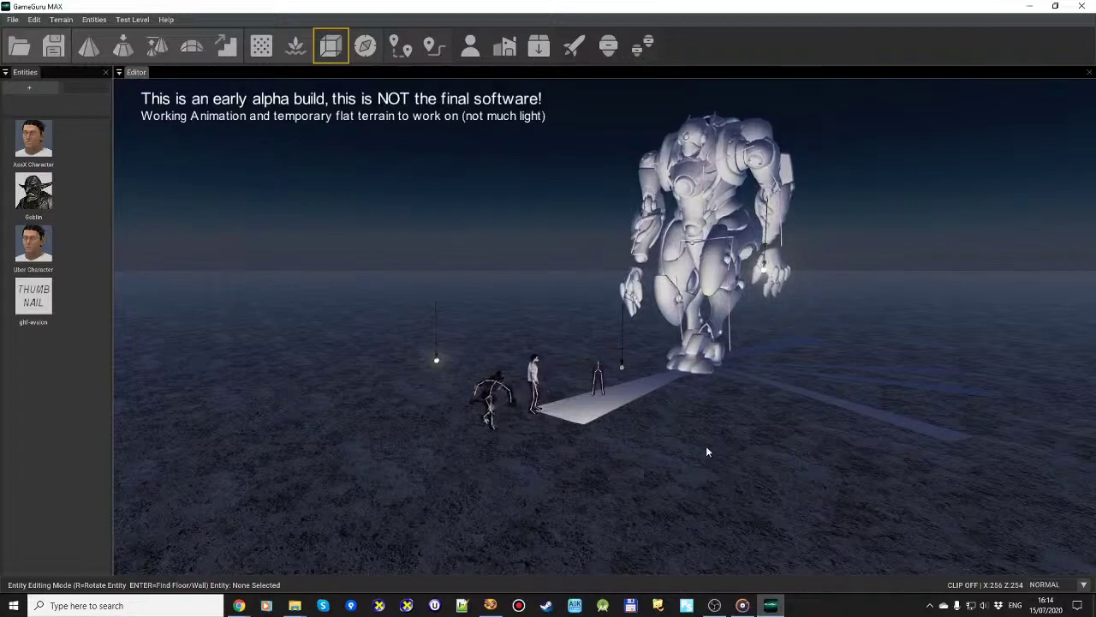
right_click_drag(706, 451, 429, 447)
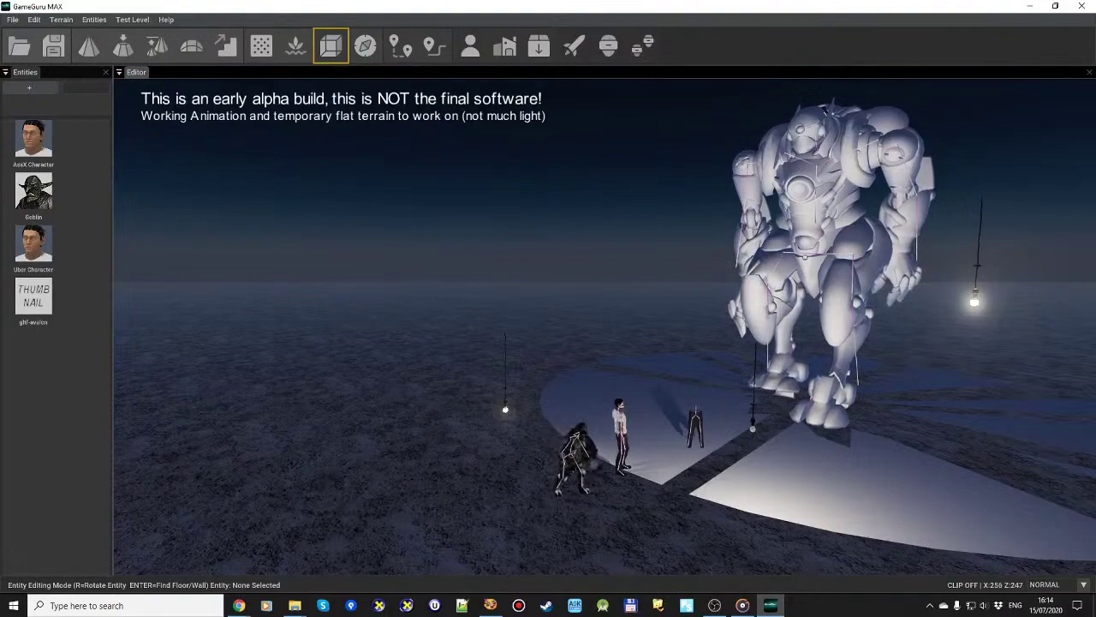
left_click(239, 606)
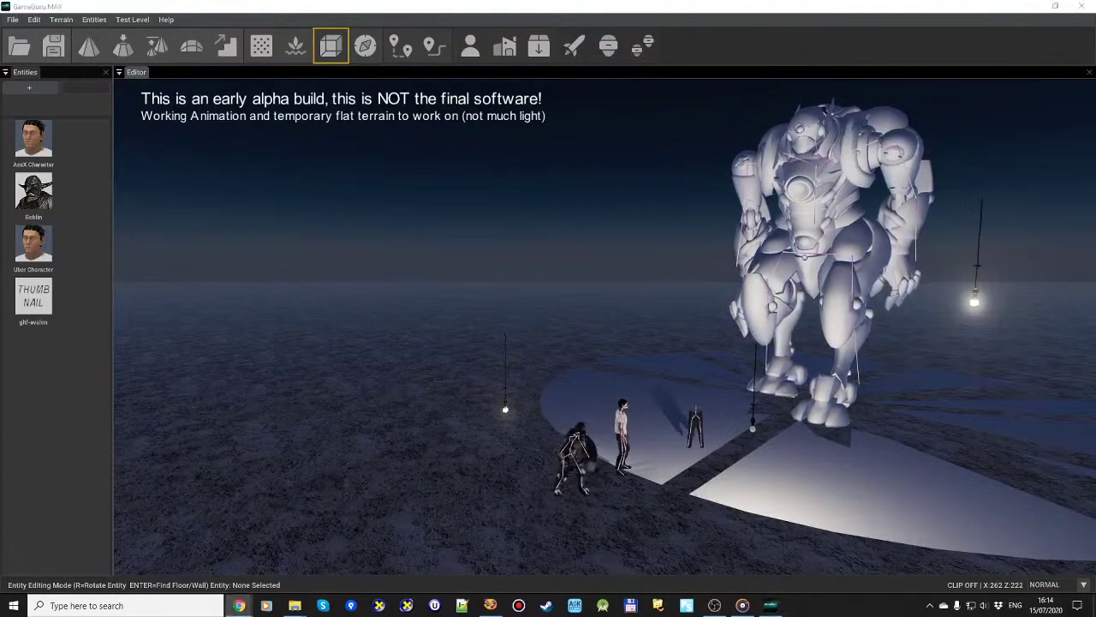